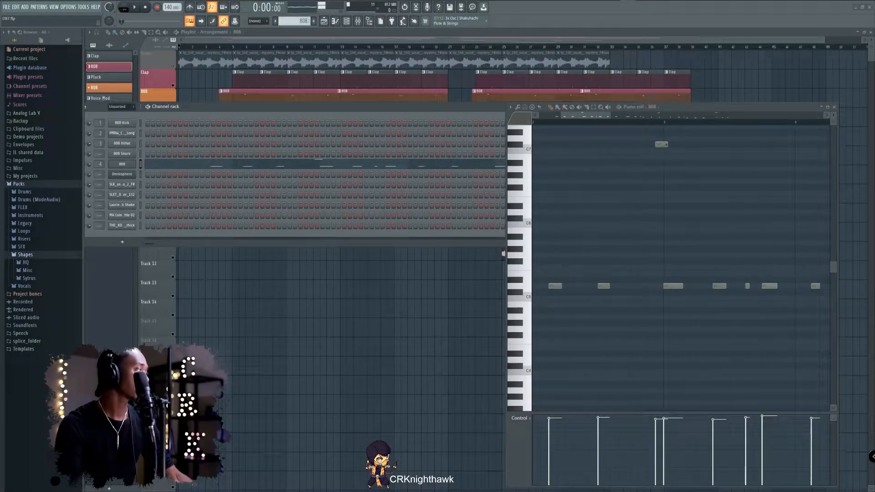
# - Hide the channel rack and audition the vocal sample track and the Clap track by soloing each in turn
pyautogui.press('F6')
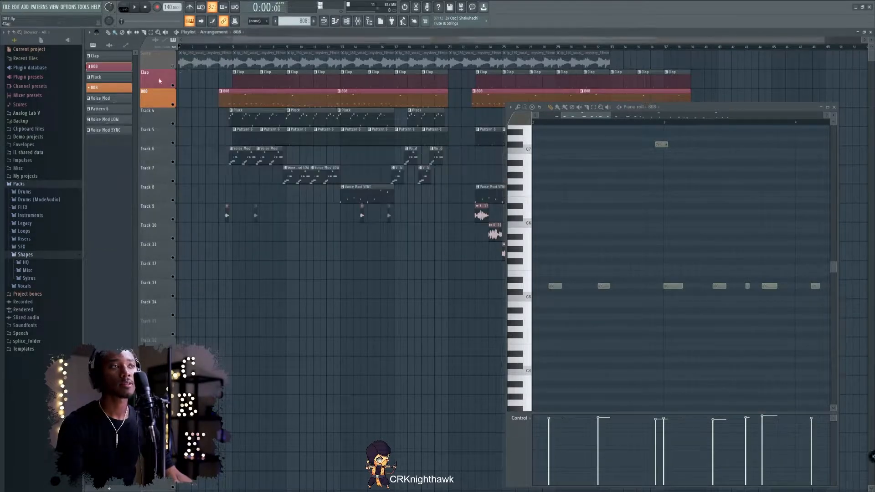
pyautogui.keyDown('ctrl'); pyautogui.click(173, 67); pyautogui.keyUp('ctrl')
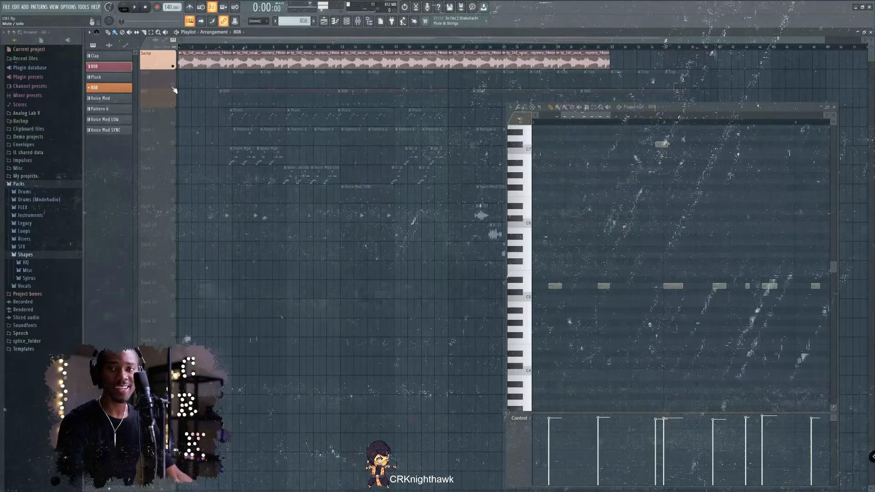
pyautogui.rightClick(173, 86)
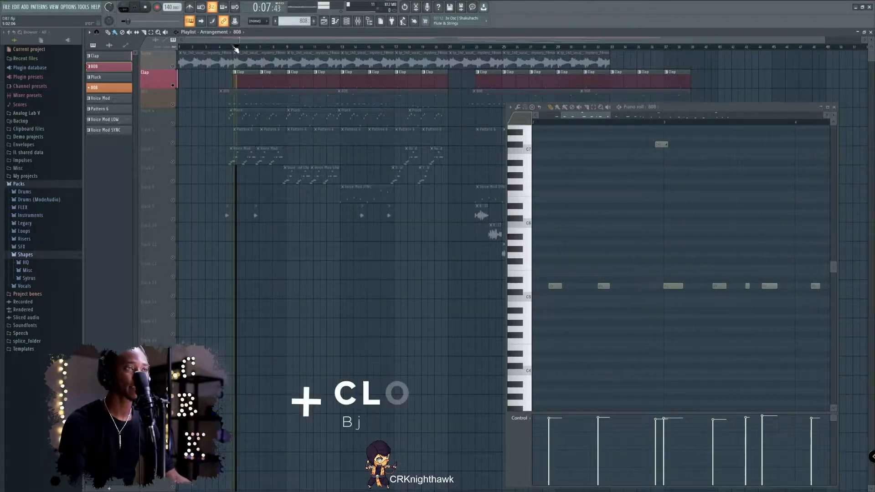
# - Add Track 4 to the playback and open its Pluck pattern in the piano roll while listening
pyautogui.click(174, 124)
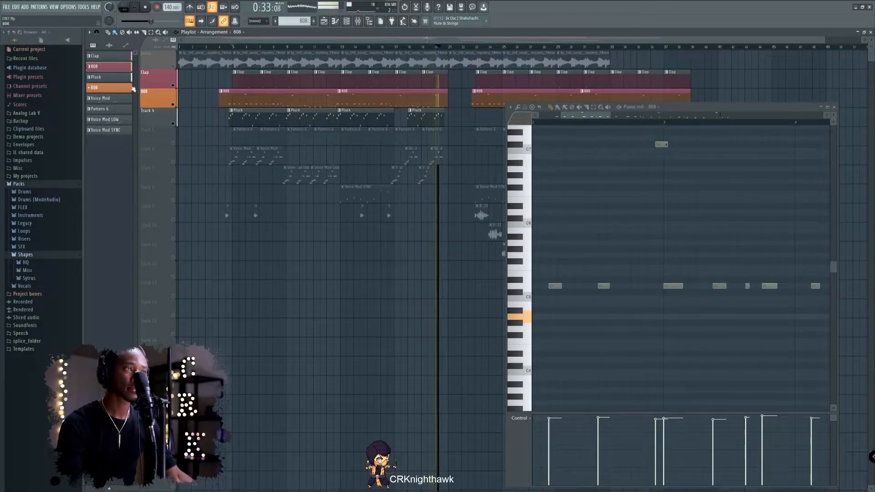
pyautogui.press('space')
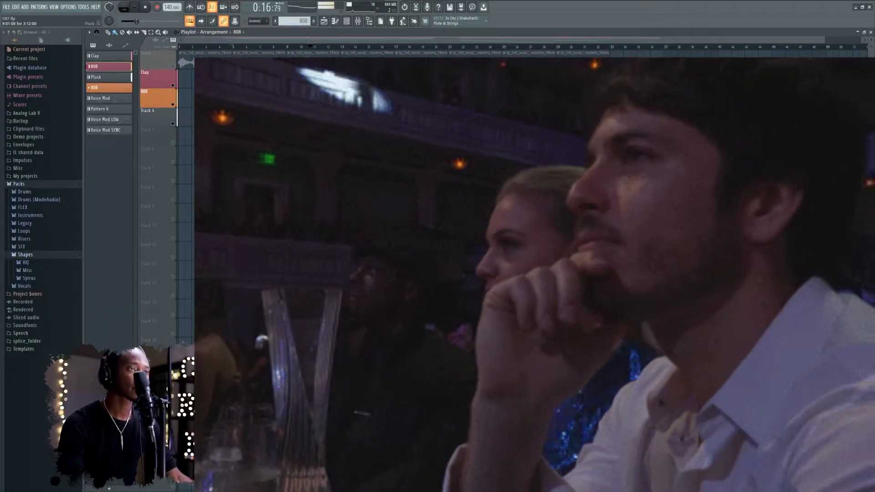
pyautogui.doubleClick(315, 119)
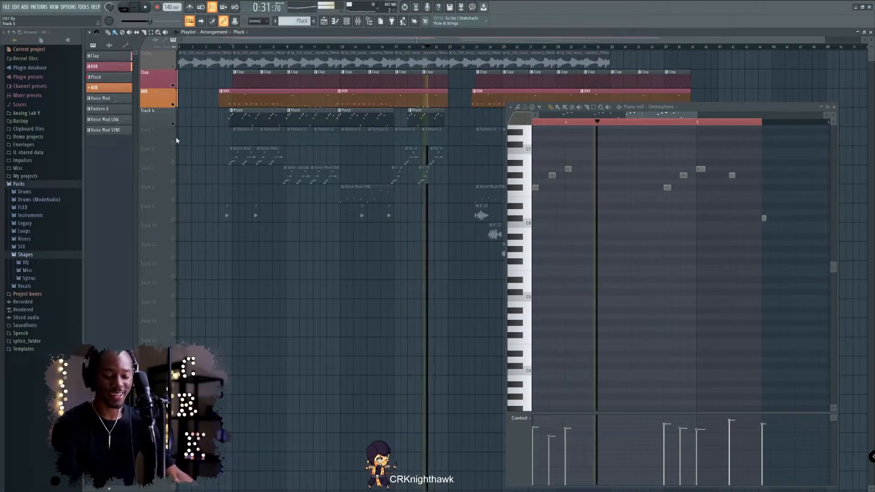
pyautogui.press('space')
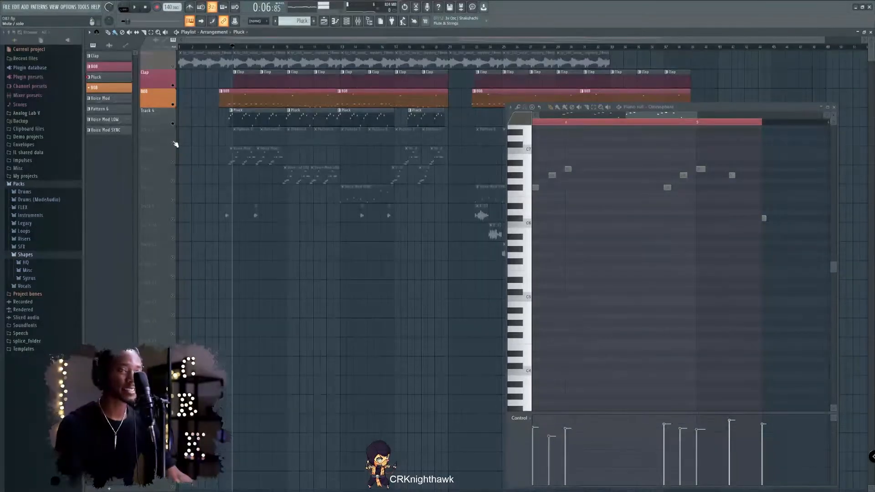
# - Solo Track 5 and bring in the Clap track and Track 4 to hear the layered parts
pyautogui.click(174, 143)
pyautogui.keyDown('ctrl'); pyautogui.click(173, 143); pyautogui.keyUp('ctrl')
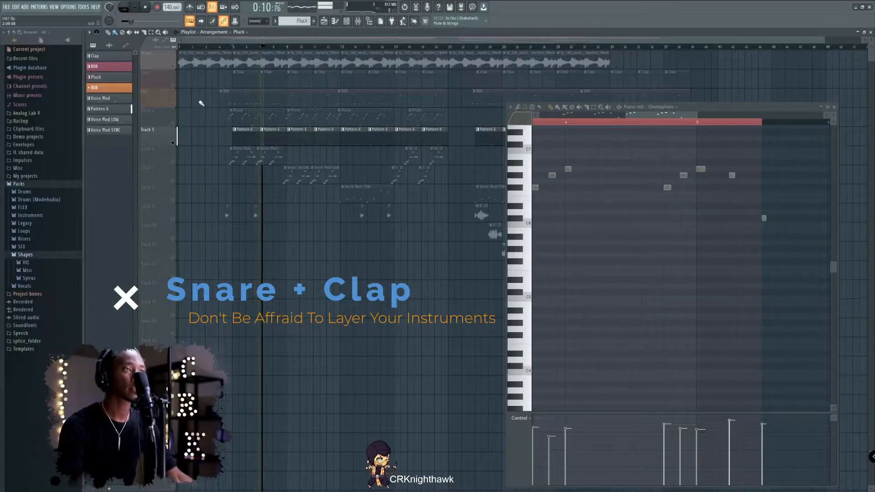
pyautogui.click(173, 85)
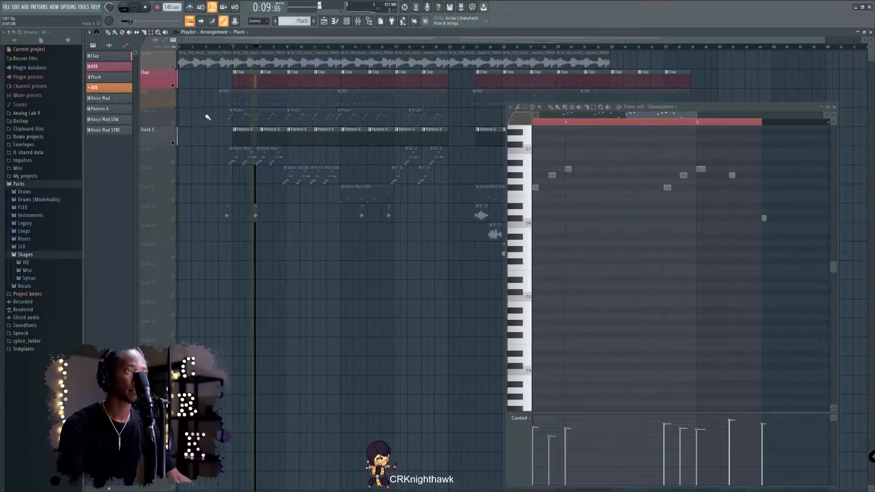
pyautogui.click(173, 123)
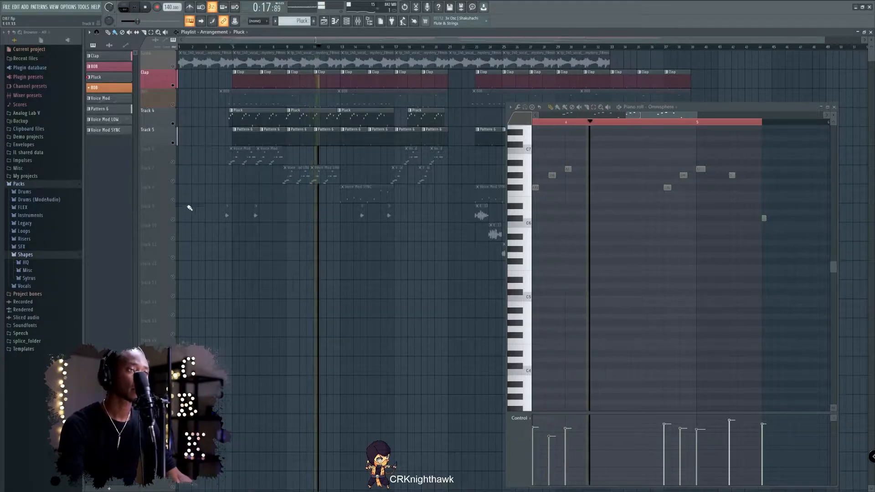
# - Unmute Track 9, the 808 track and Track 6 to hear them together with the other active tracks
pyautogui.click(172, 219)
pyautogui.press('space')
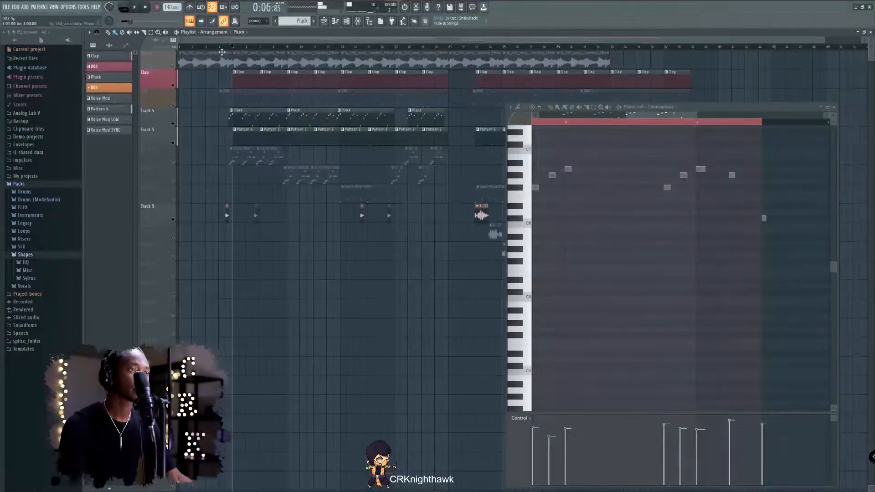
pyautogui.click(173, 104)
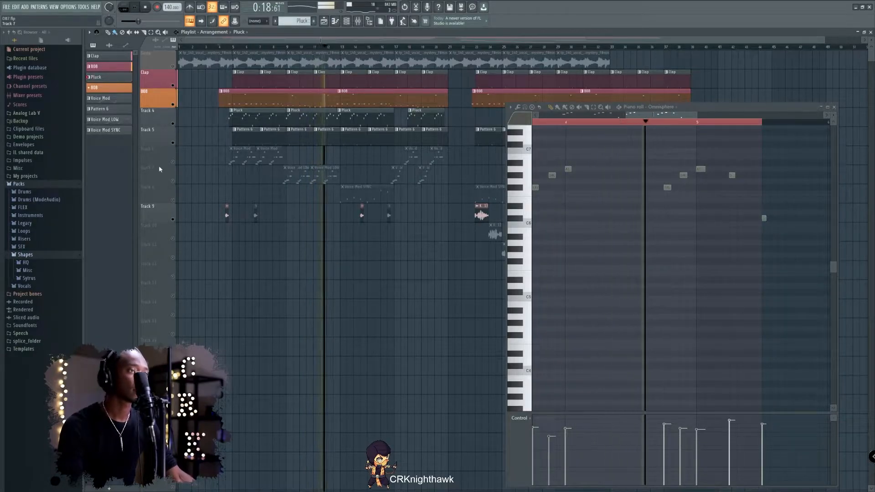
pyautogui.click(175, 164)
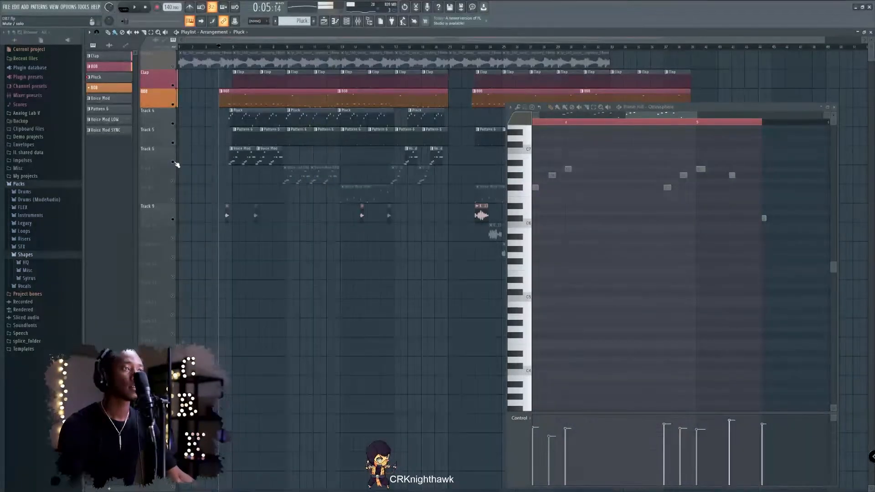
# - Open the Voice Mod pattern on Track 6 and inspect the Voice Mod channel's sample settings
pyautogui.doubleClick(244, 159)
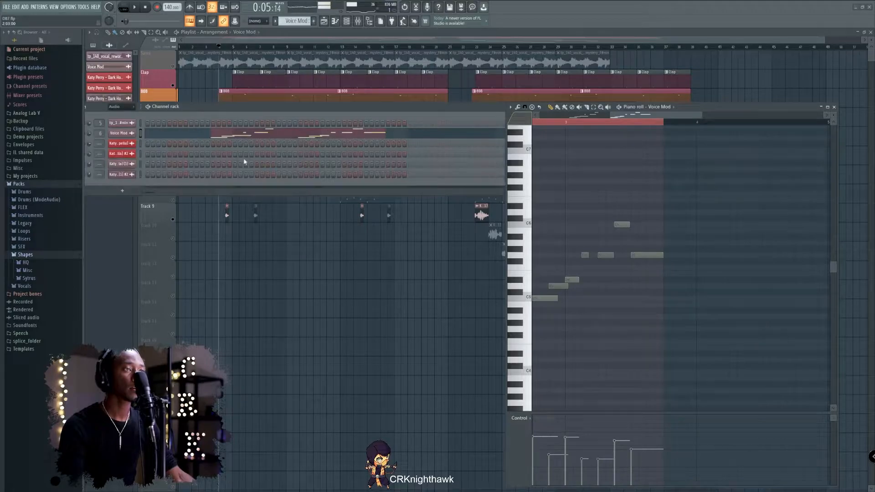
pyautogui.click(122, 134)
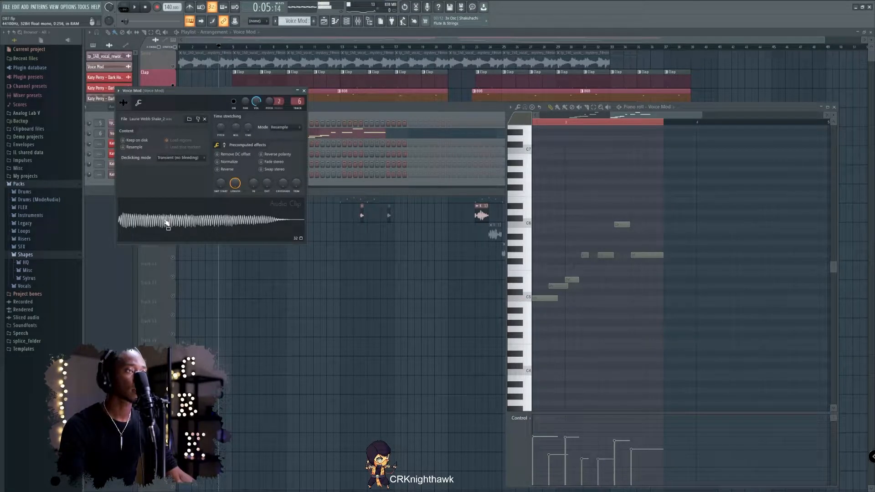
pyautogui.click(304, 90)
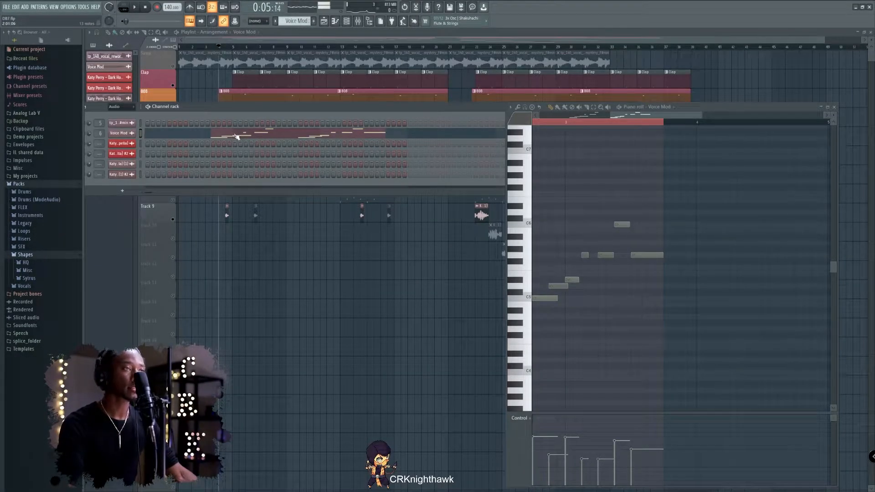
# - Reopen the Voice Mod channel, audition its sample by playing notes at various pitches, and return to the playlist
pyautogui.click(128, 134)
pyautogui.press('x')
pyautogui.press('c')
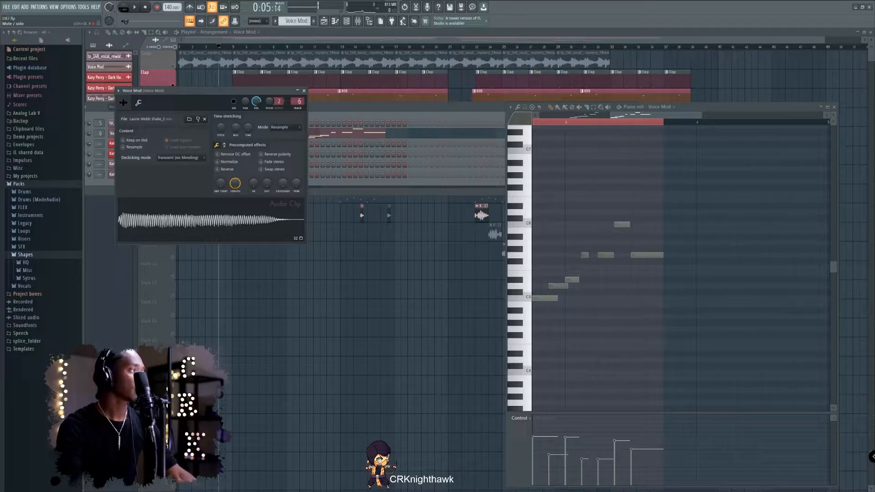
pyautogui.press('r')
pyautogui.press('t')
pyautogui.press('w')
pyautogui.press('e')
pyautogui.press('w')
pyautogui.press('q')
pyautogui.press('z')
pyautogui.press('e')
pyautogui.press('t')
pyautogui.press('b')
pyautogui.press('n')
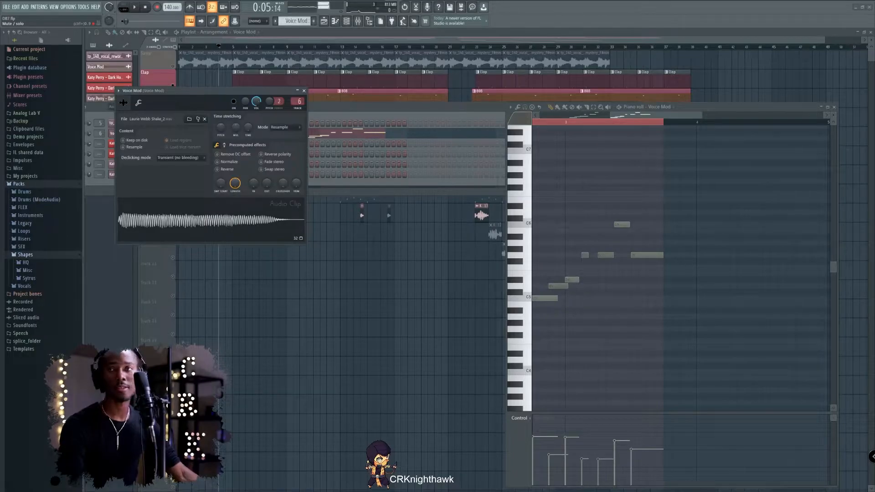
pyautogui.press('q')
pyautogui.press('t')
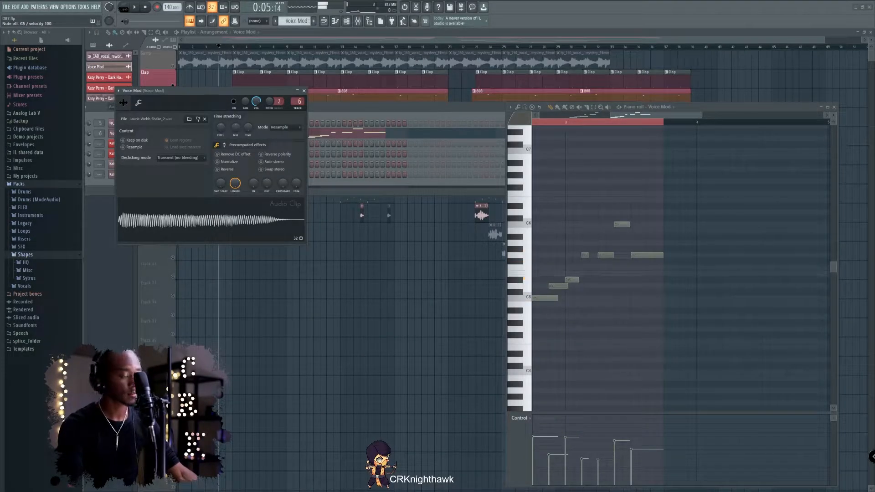
pyautogui.click(234, 40)
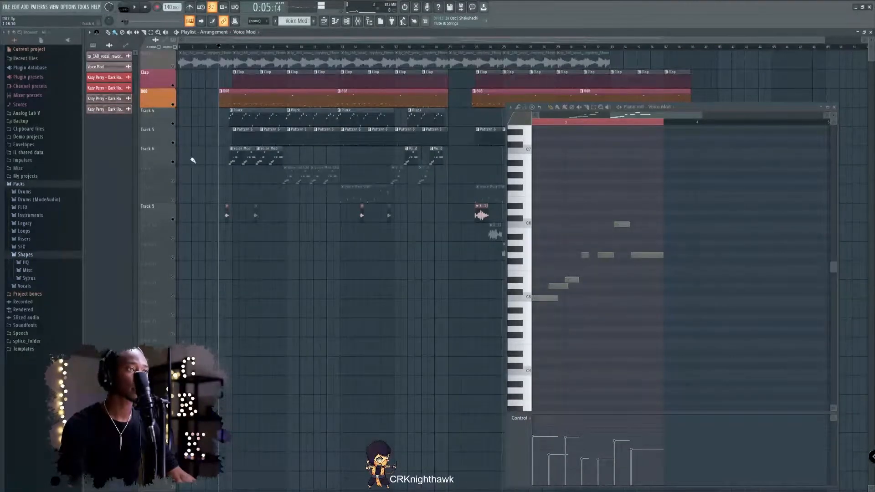
# - Solo Track 6, view its Voice Mod pattern in the piano roll, and play from bar 5 with Track 7 added
pyautogui.rightClick(172, 163)
pyautogui.click(233, 48)
pyautogui.doubleClick(242, 154)
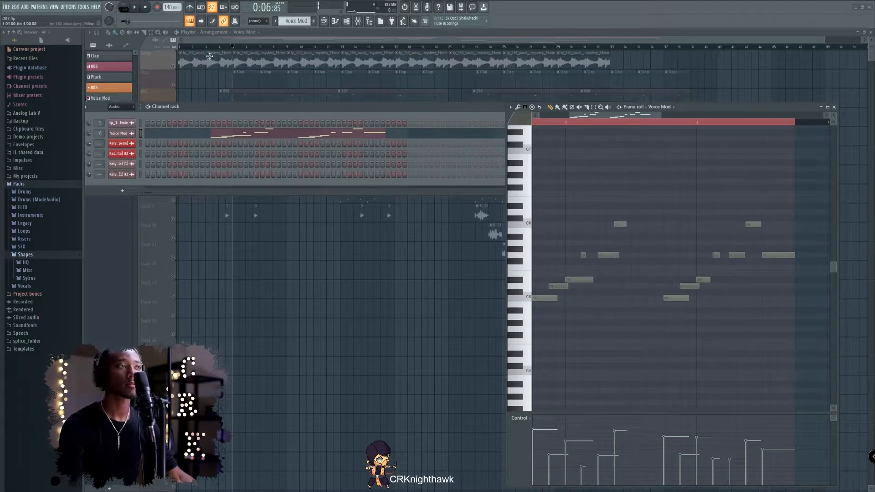
pyautogui.click(216, 50)
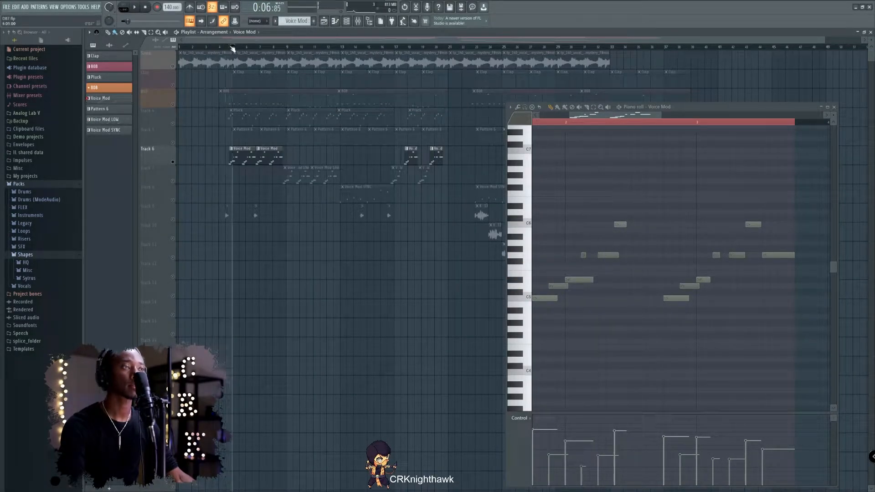
pyautogui.press('space')
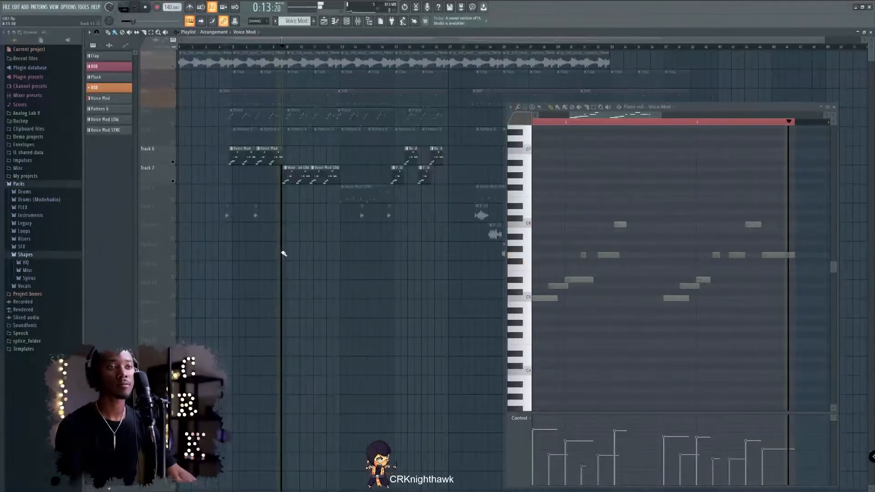
pyautogui.scroll(-2, 543, 213)
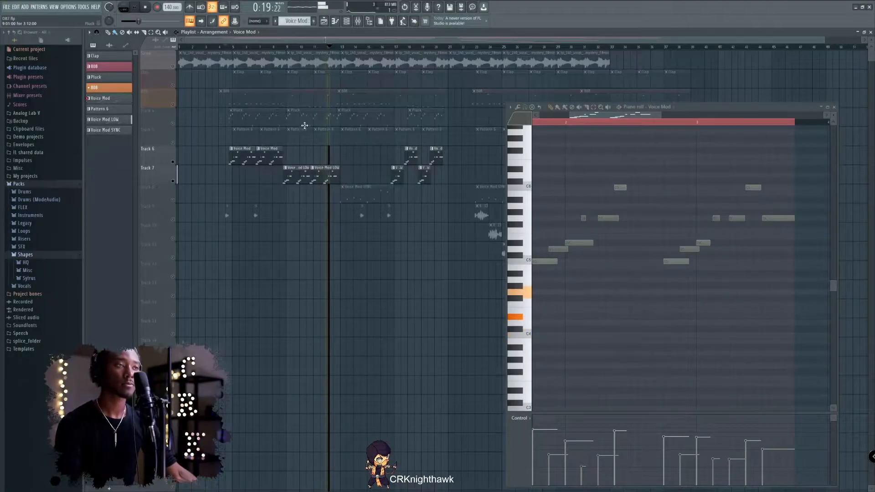
pyautogui.press('space')
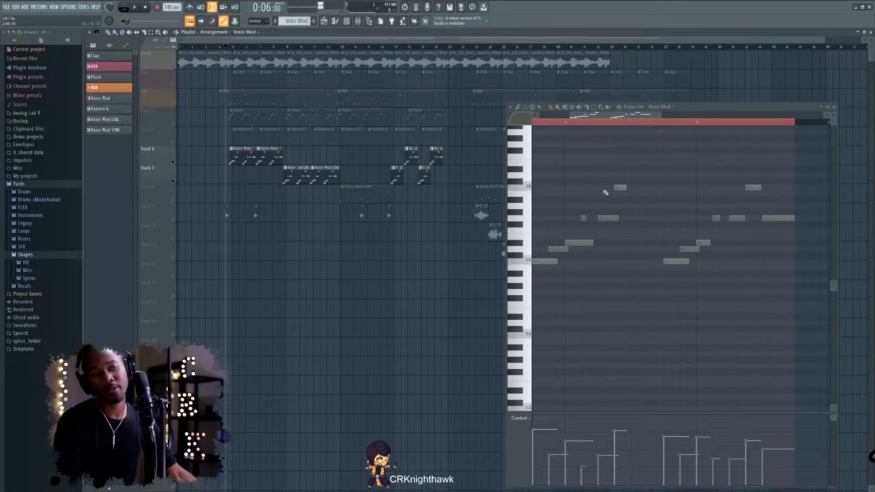
# - Audition the Voice Mod sample around C5 on the piano roll keyboard
pyautogui.scroll(-2, 606, 192)
pyautogui.click(530, 224)
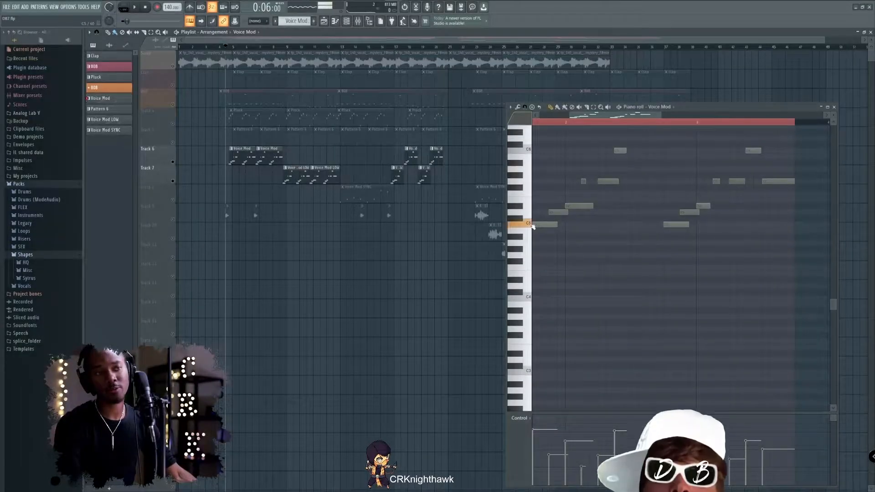
pyautogui.click(528, 215)
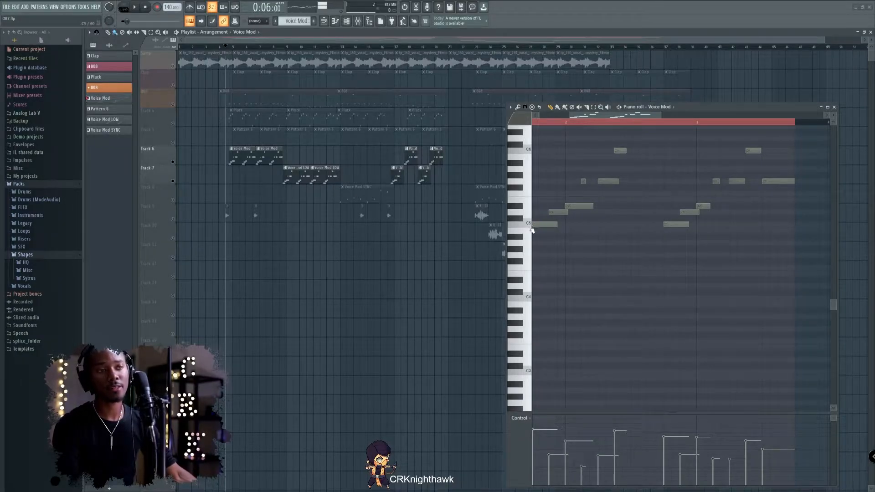
# - Open the Voice Mod LOW pattern, move the channel rack below the clips, and examine the lower notes during playback
pyautogui.scroll(-3, 539, 242)
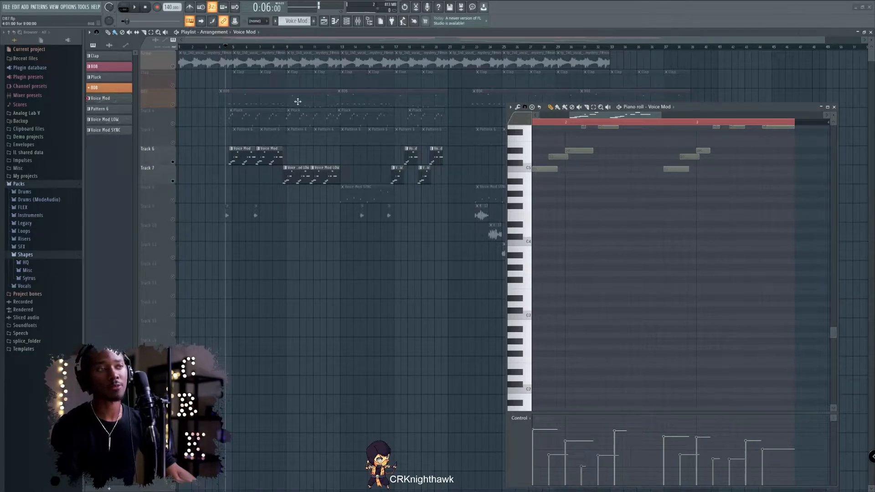
pyautogui.doubleClick(302, 181)
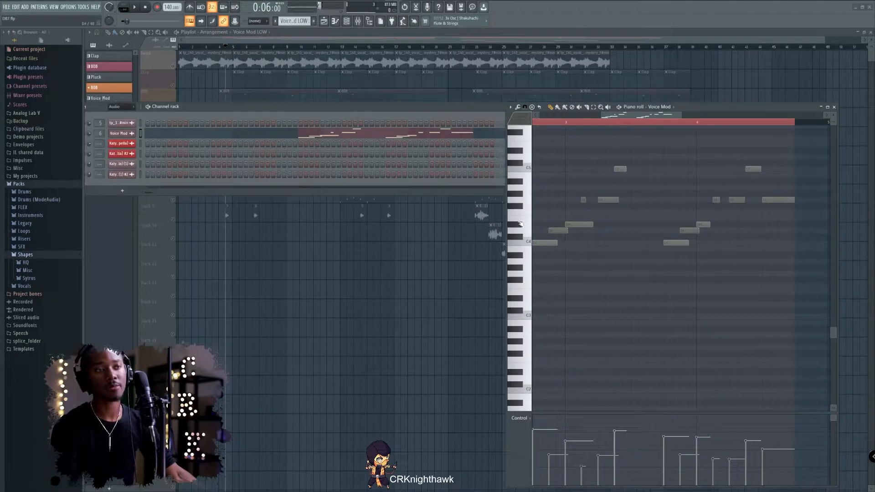
pyautogui.moveTo(426, 112); pyautogui.dragTo(429, 260)
pyautogui.scroll(4, 654, 204)
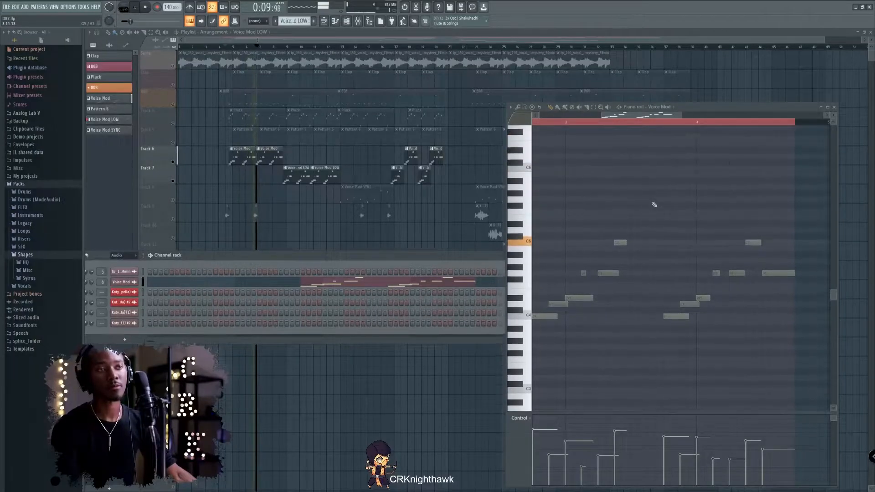
pyautogui.scroll(1, 655, 204)
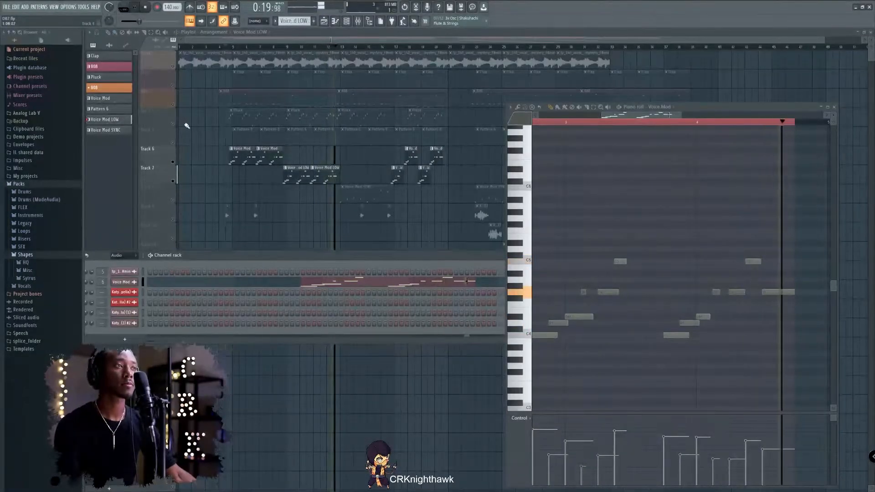
pyautogui.press('space')
# - Unmute Track 5 and the Clap track alongside the Voice Mod tracks, keeping the 808 track muted
pyautogui.click(178, 142)
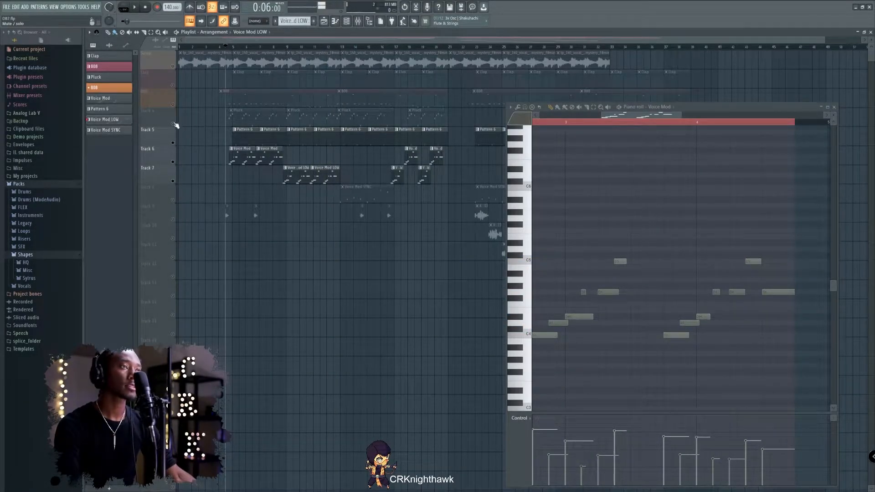
pyautogui.click(174, 106)
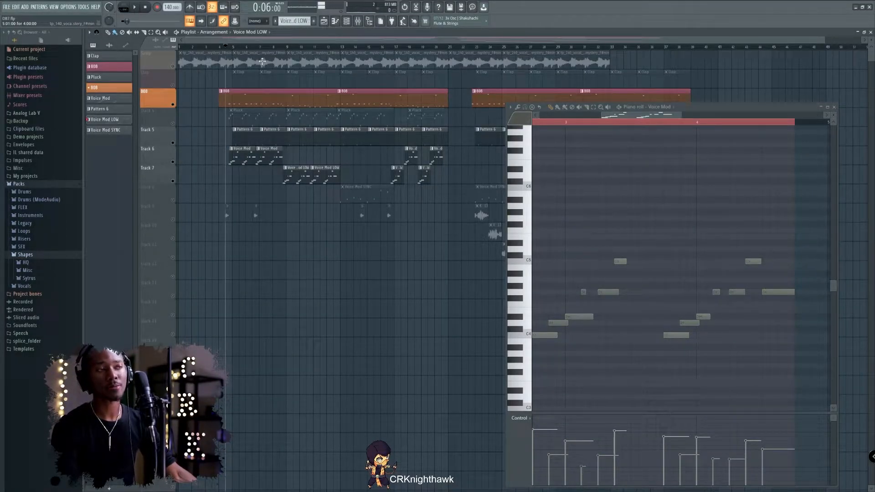
pyautogui.click(173, 105)
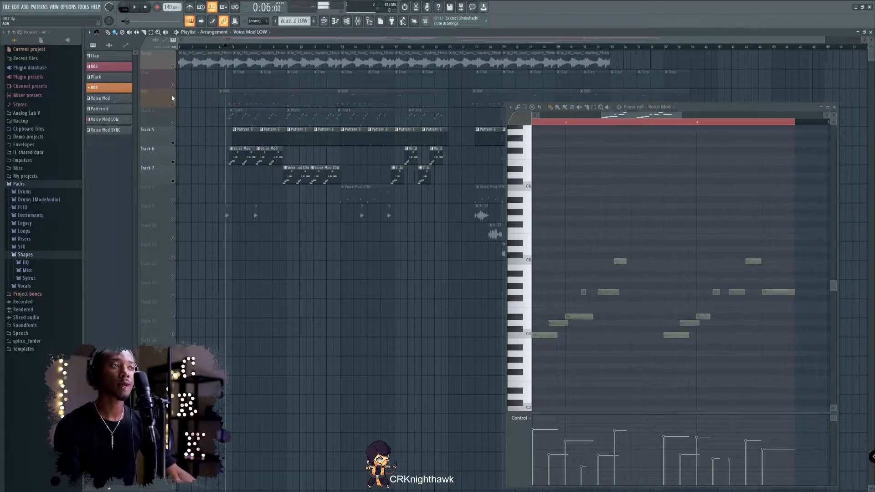
pyautogui.click(173, 85)
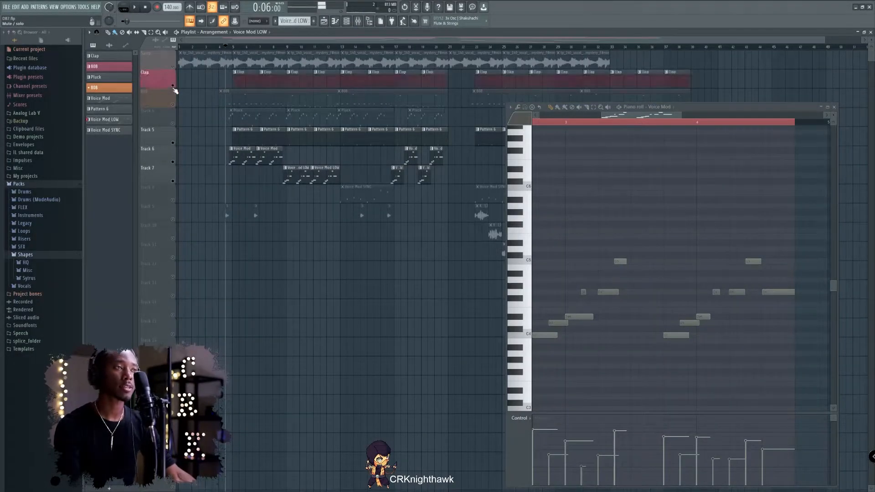
# - Unmute Track 4, play it with the other layers, and open its Pluck pattern in the piano roll with the channel rack shown
pyautogui.click(173, 124)
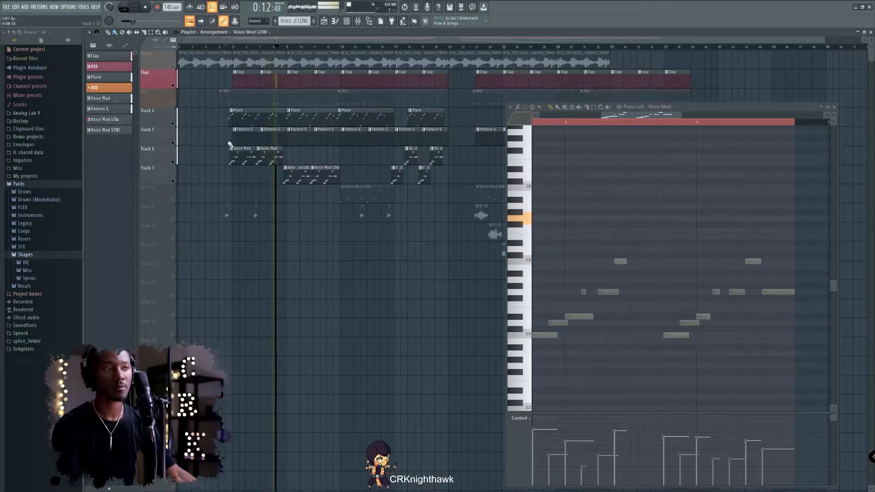
pyautogui.press('space')
pyautogui.click(250, 120)
pyautogui.press('F6')
pyautogui.click(372, 127)
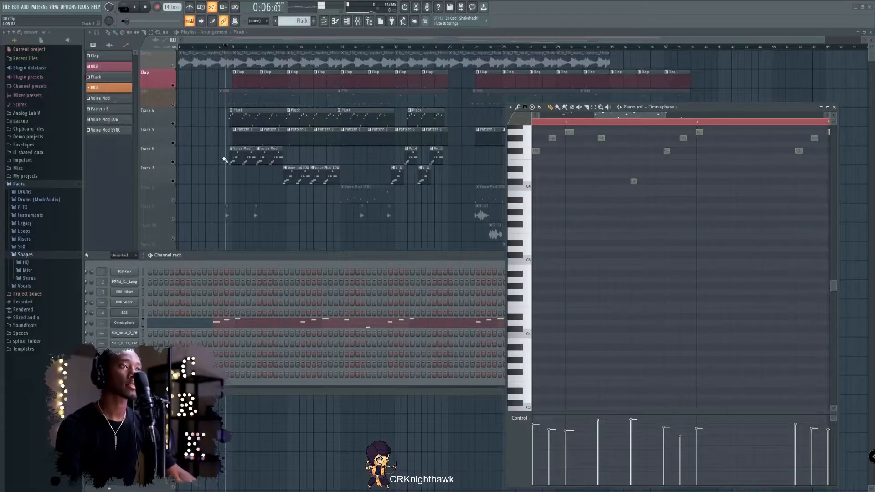
# - Play the arrangement and examine the Pluck notes in the piano roll from the start of the pattern
pyautogui.press('space')
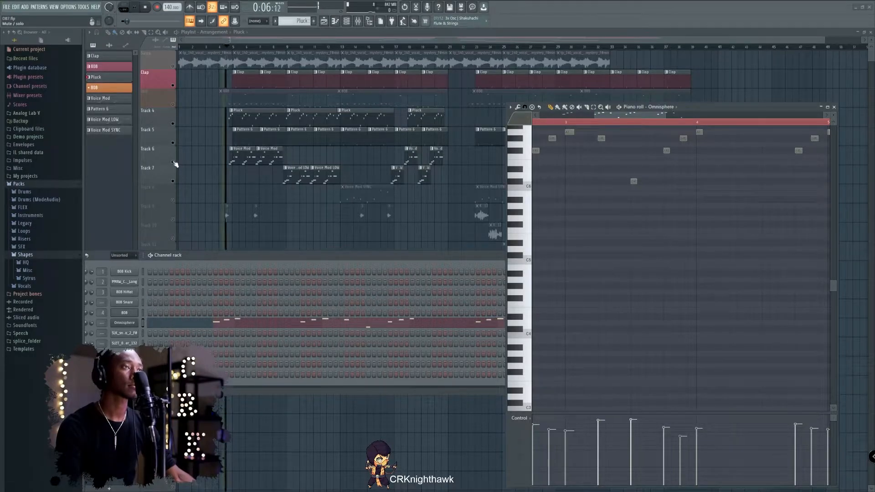
pyautogui.scroll(2, 512, 182)
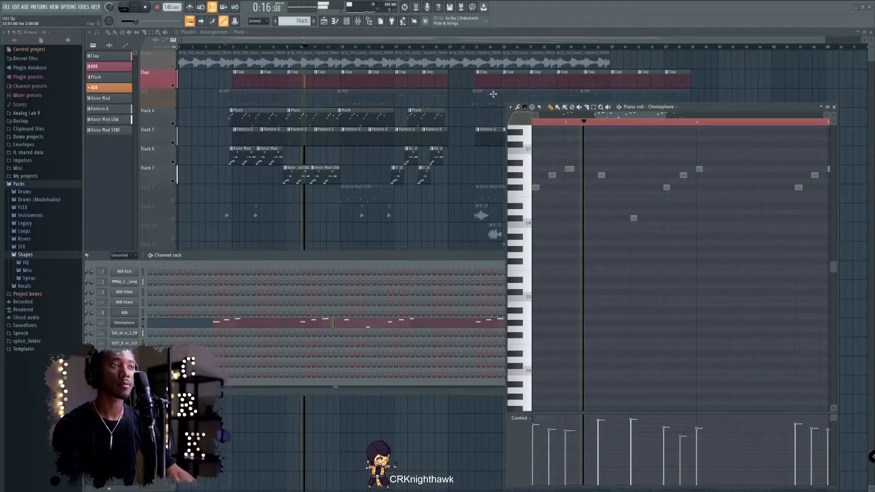
pyautogui.press('space')
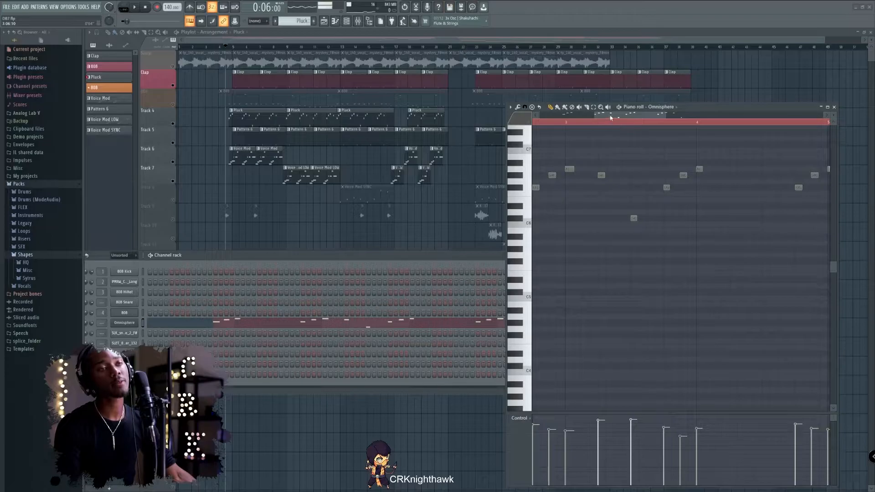
pyautogui.moveTo(612, 118); pyautogui.dragTo(573, 118)
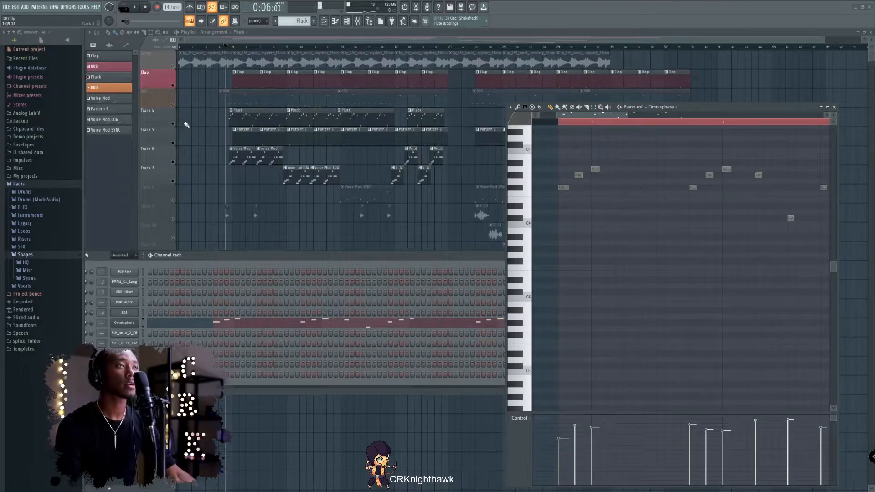
pyautogui.press('space')
pyautogui.press('F6')
pyautogui.press('space')
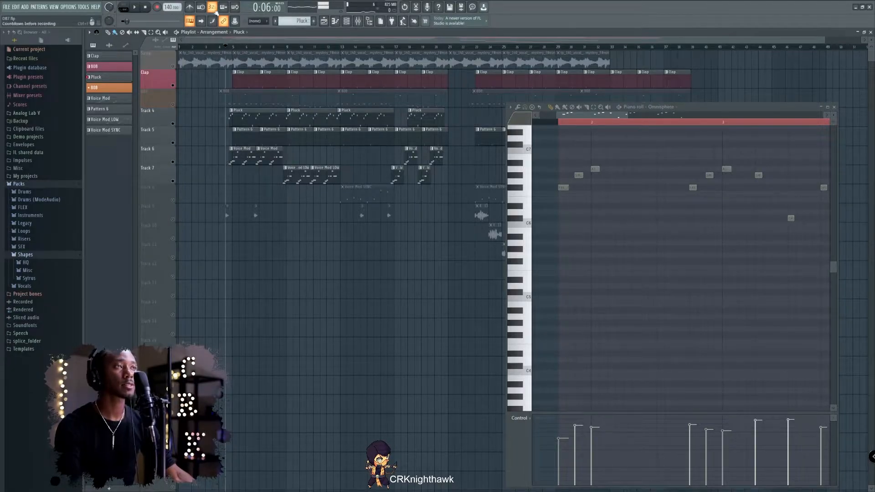
pyautogui.press('F6')
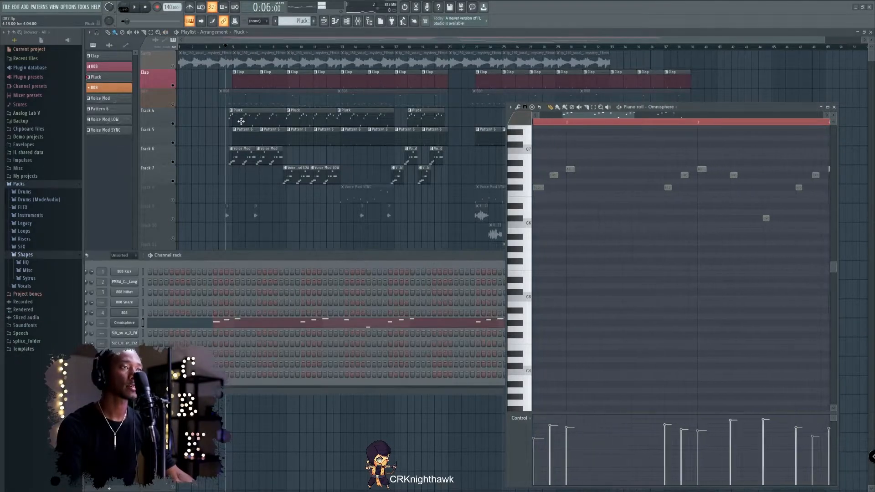
# - Widen the piano roll and play the Pluck pattern on its own in pattern mode
pyautogui.moveTo(507, 170); pyautogui.dragTo(382, 189)
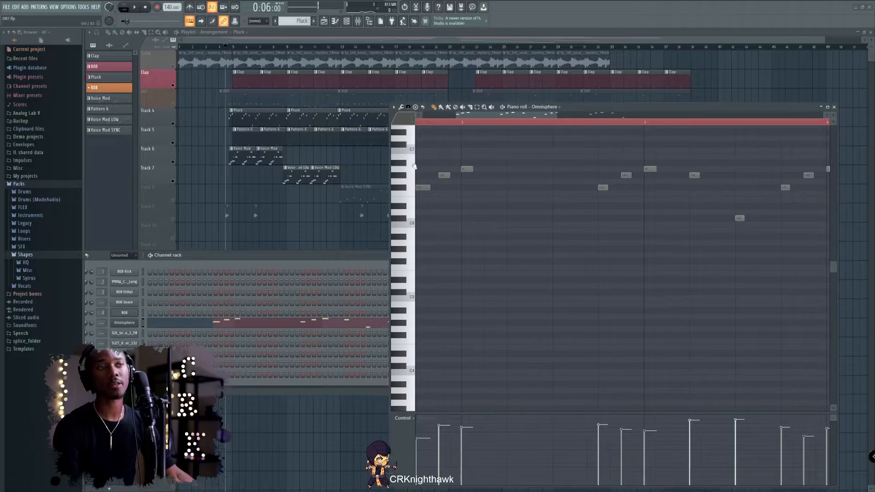
pyautogui.press('space')
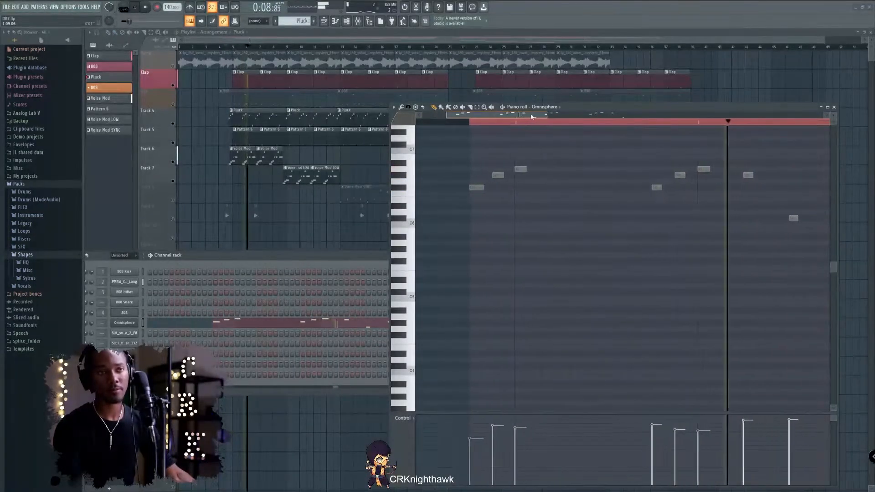
pyautogui.press('space')
pyautogui.click(123, 7)
pyautogui.press('space')
pyautogui.moveTo(552, 116); pyautogui.dragTo(440, 111)
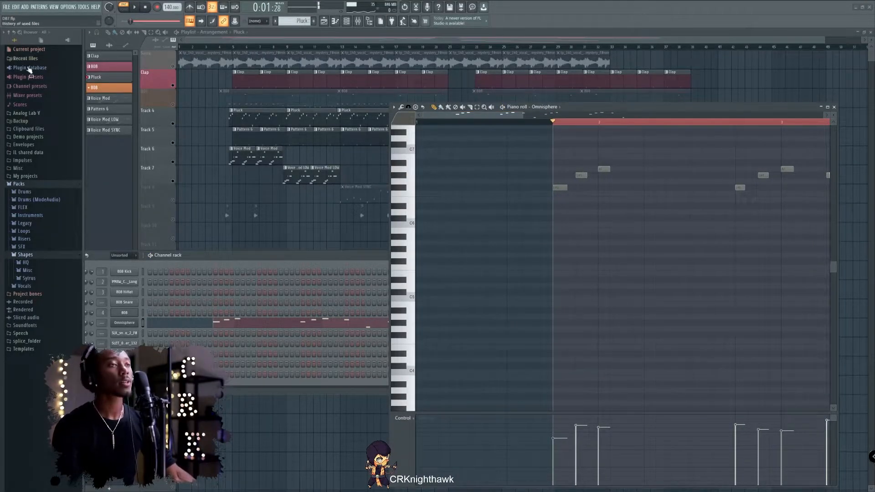
# - Return to song mode, play the arrangement from just before bar 5, and move the piano roll lower
pyautogui.click(123, 10)
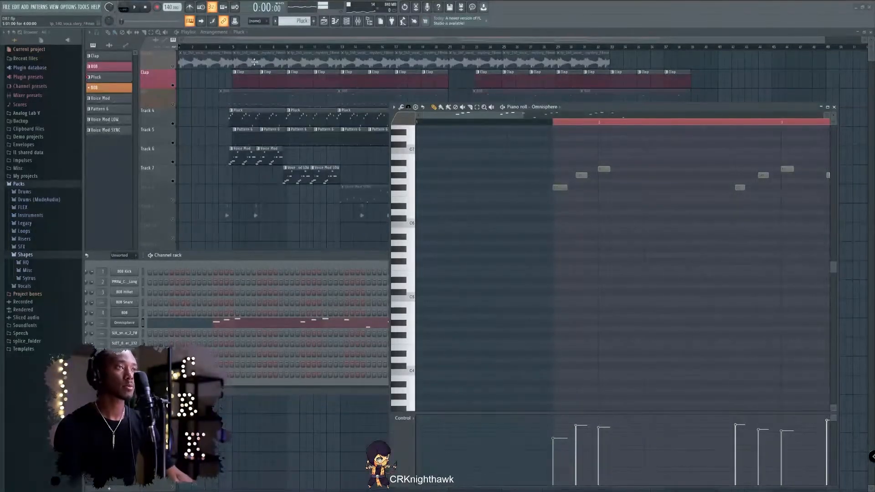
pyautogui.click(222, 47)
pyautogui.press('space')
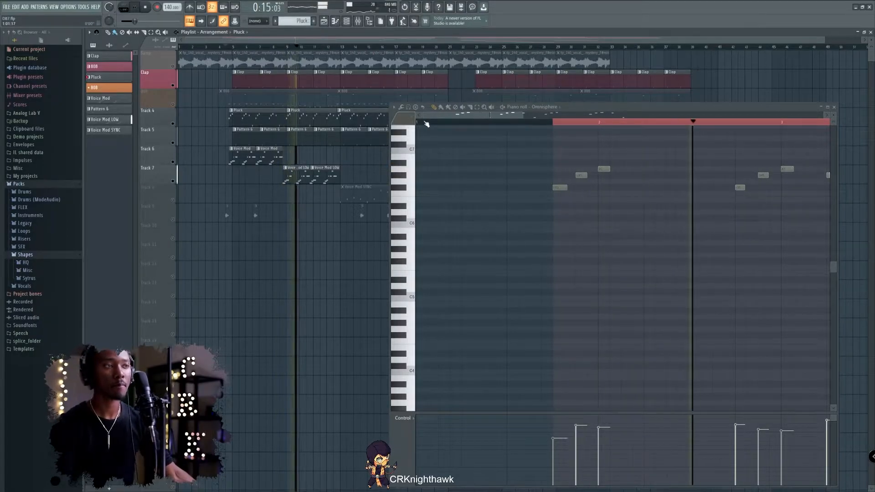
pyautogui.moveTo(608, 110); pyautogui.dragTo(616, 129)
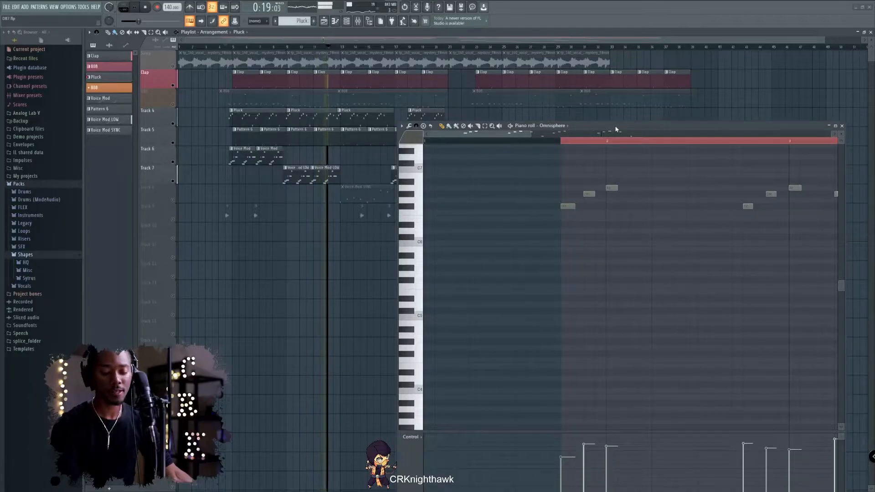
pyautogui.press('space')
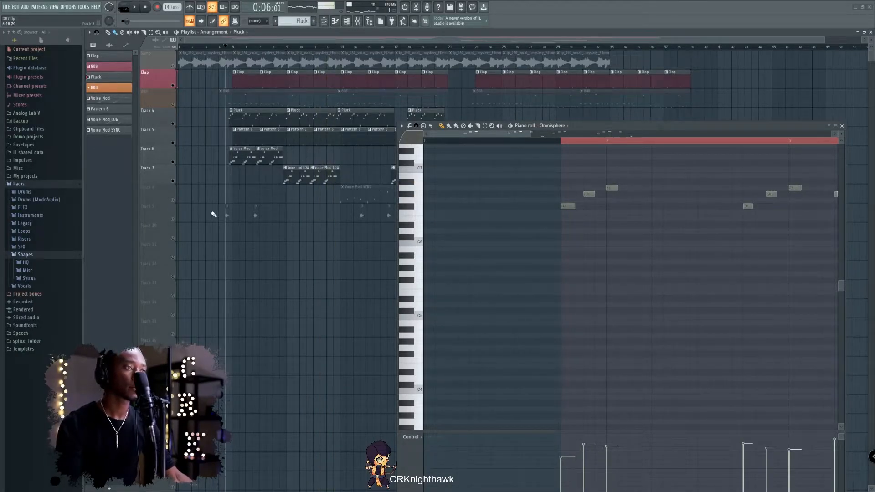
# - Unmute and solo Track 9 to isolate its short audio clips, and restore the other tracks
pyautogui.click(173, 220)
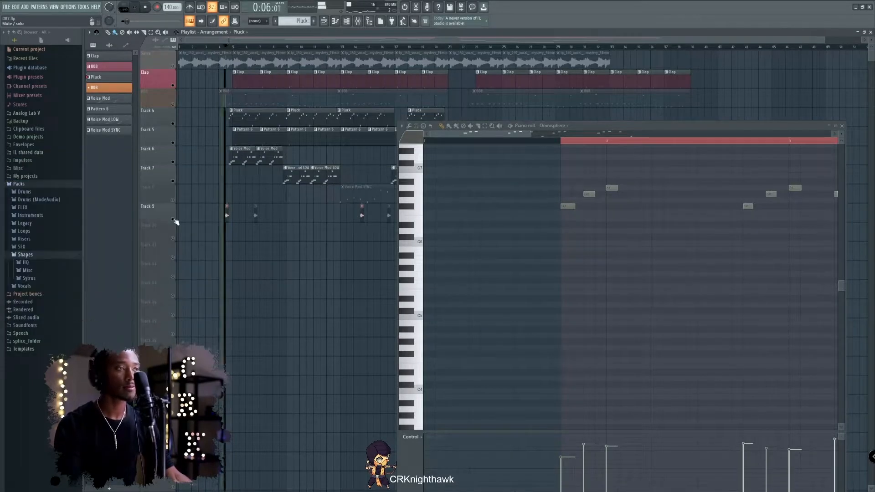
pyautogui.rightClick(173, 219)
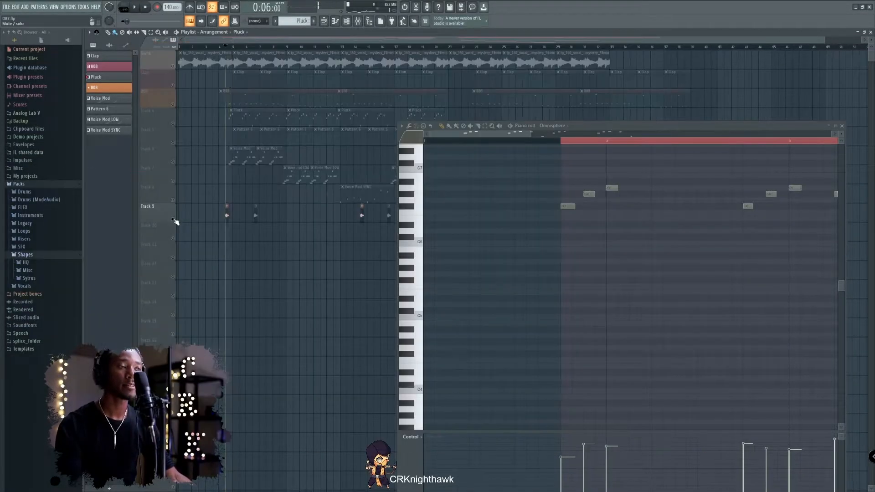
pyautogui.rightClick(172, 220)
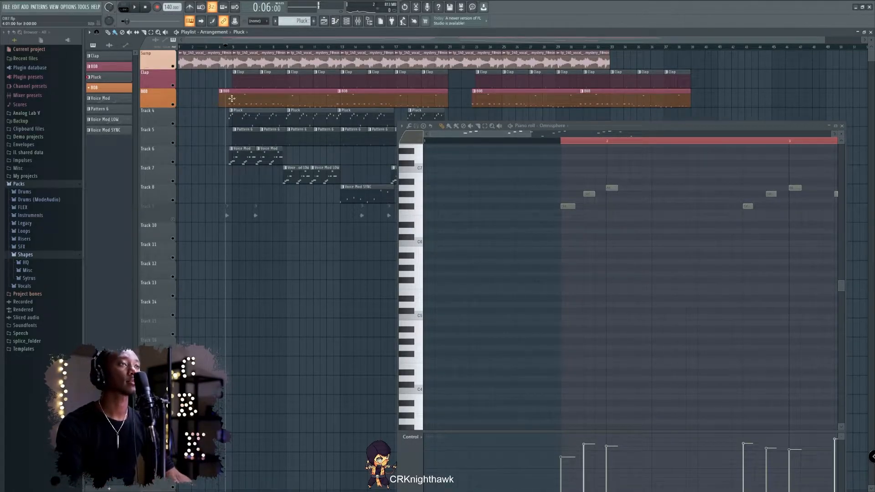
# - Solo the Samp track and audition the vocal loop by itself
pyautogui.rightClick(172, 66)
pyautogui.press('space')
pyautogui.press('space')
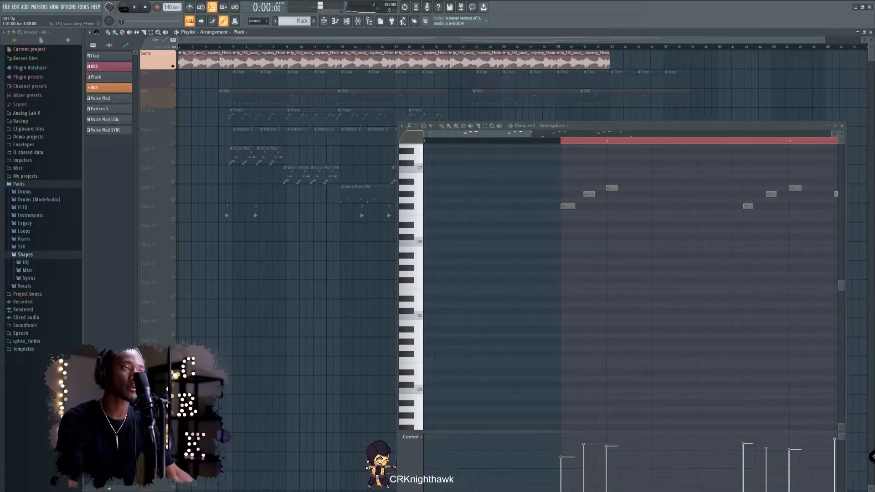
# - Play the vocal loop from the start and bring in the Clap, 808, Track 4, Track 5 and Track 6 layers
pyautogui.press('space')
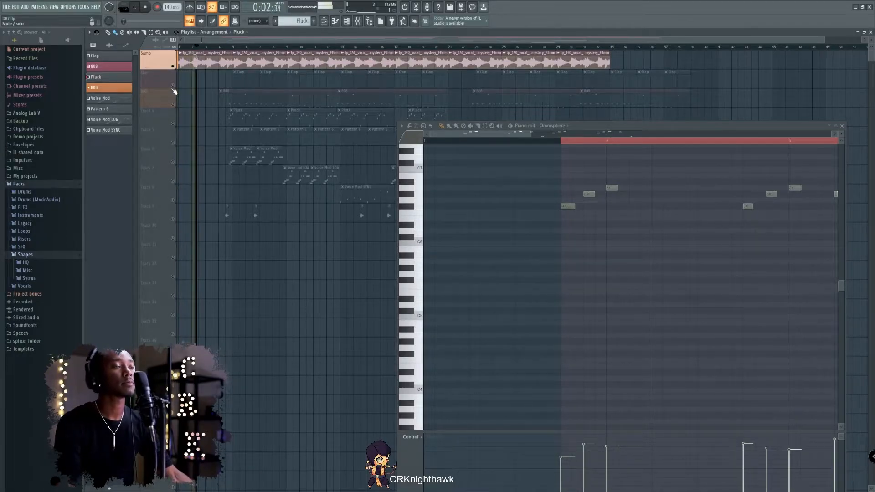
pyautogui.click(173, 86)
pyautogui.click(172, 104)
pyautogui.click(172, 124)
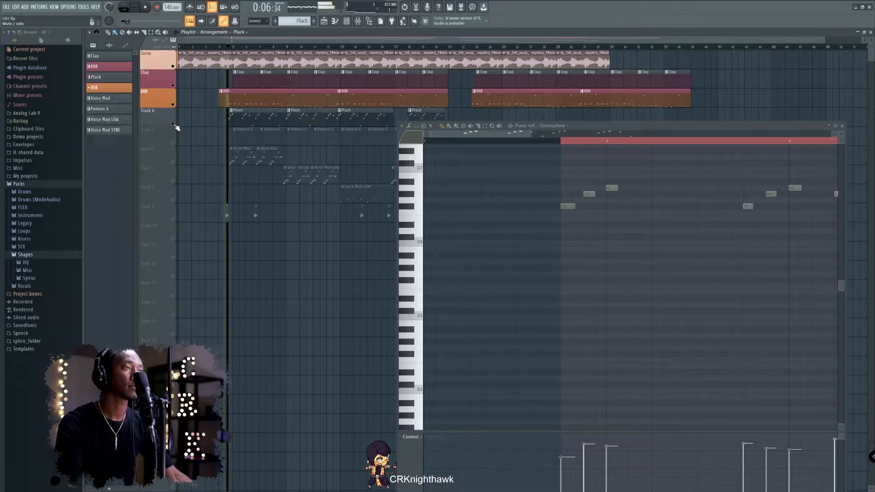
pyautogui.click(173, 142)
pyautogui.click(173, 162)
# - Play the layered tracks from bar 5 and slightly lower the channel volume of the vocal loop sample
pyautogui.press('space')
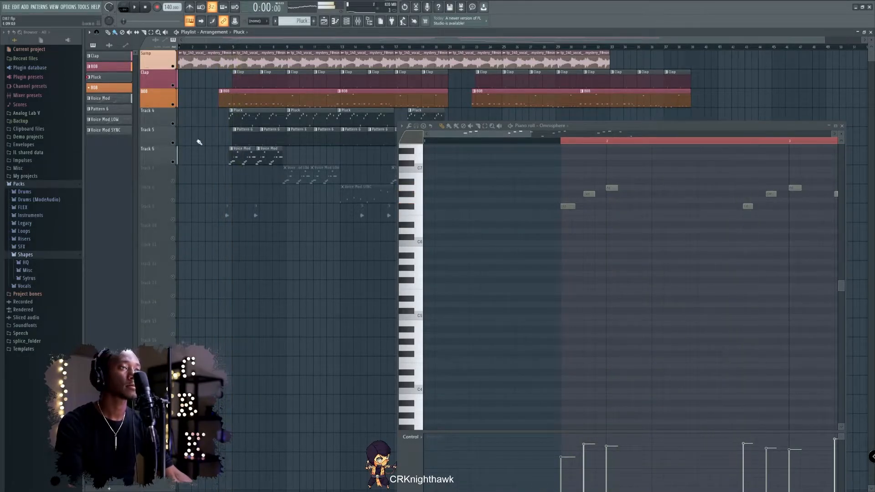
pyautogui.click(233, 47)
pyautogui.press('space')
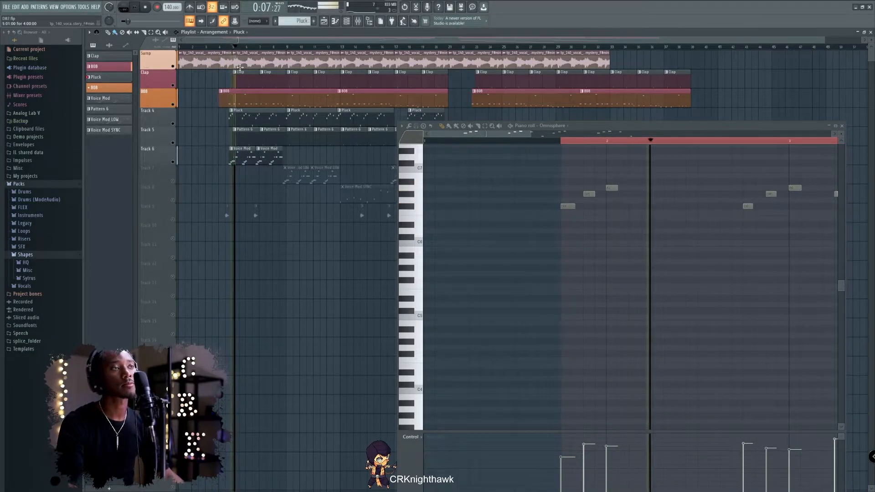
pyautogui.click(232, 52)
pyautogui.moveTo(210, 332); pyautogui.dragTo(211, 339)
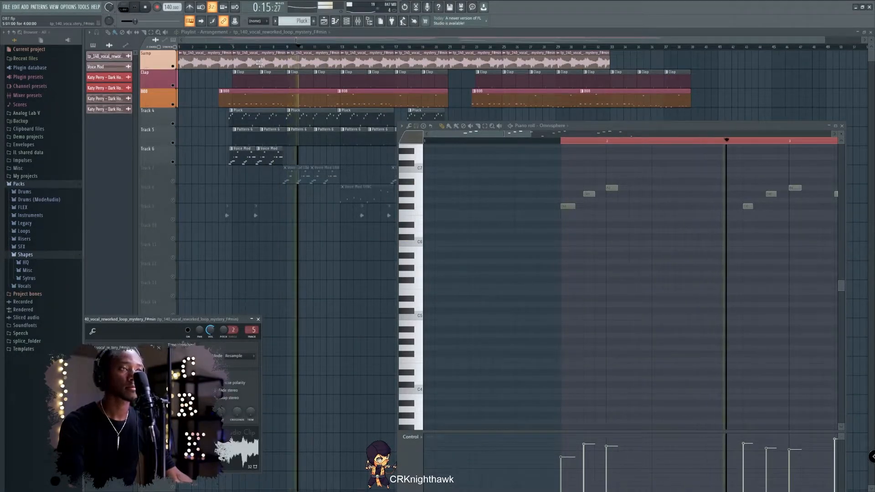
pyautogui.press('space')
# - Unmute all remaining tracks, mute only the Samp track, and play from just before bar 5
pyautogui.rightClick(173, 106)
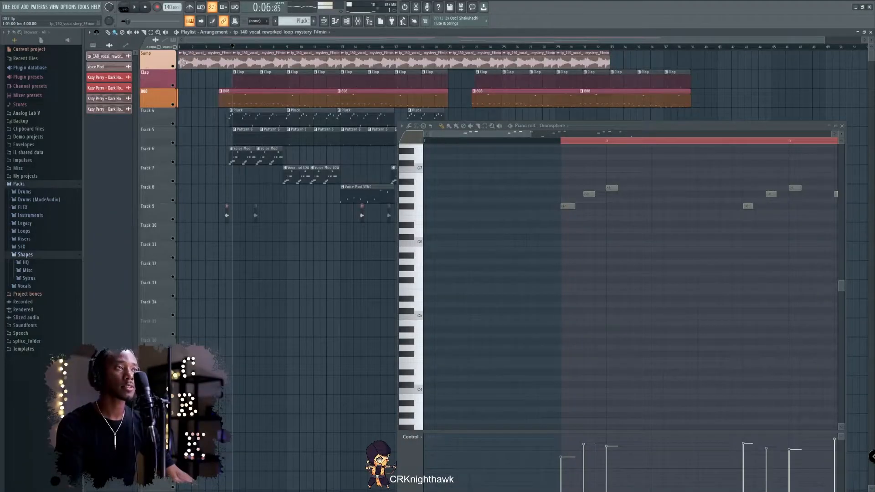
pyautogui.click(174, 66)
pyautogui.click(229, 48)
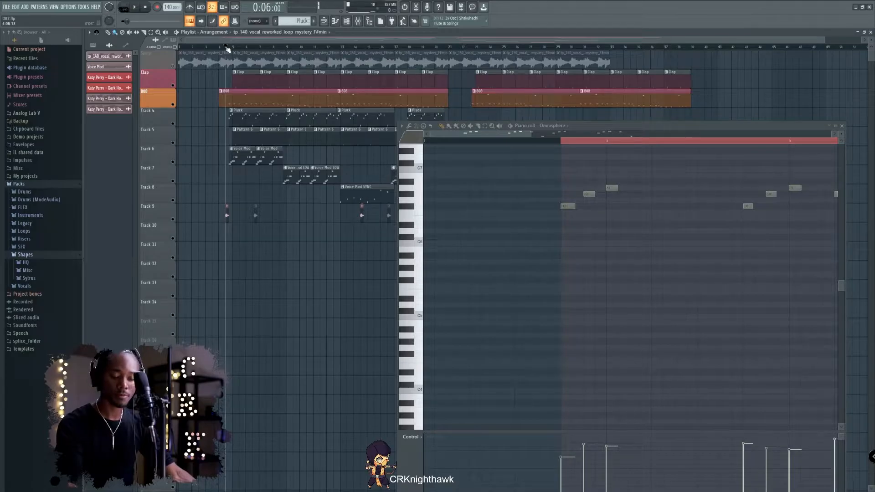
pyautogui.press('space')
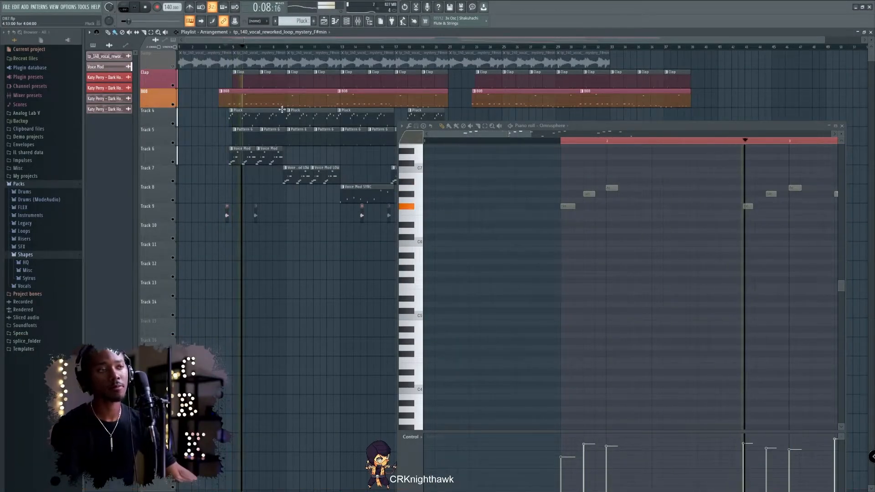
# - Move the piano roll off the track lanes during playback, stop at bar 23, and clear the piano roll from the playlist
pyautogui.moveTo(613, 126); pyautogui.dragTo(653, 190)
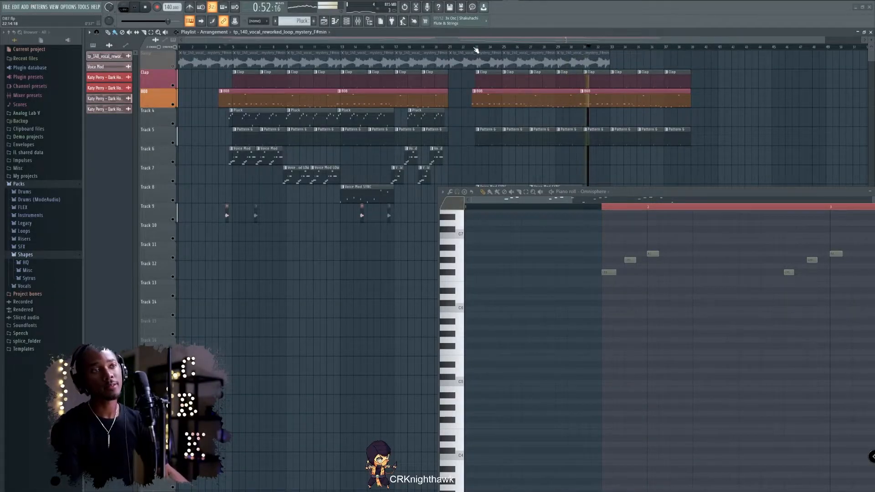
pyautogui.press('space')
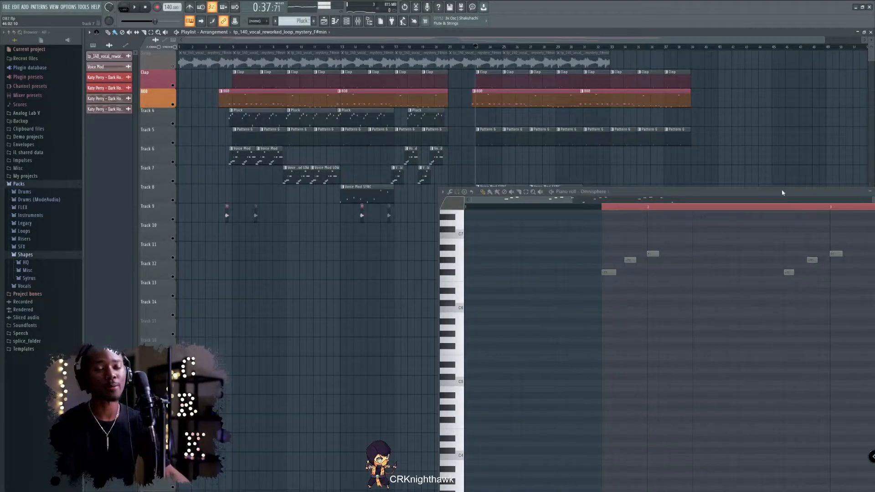
pyautogui.moveTo(782, 193); pyautogui.dragTo(1, 172)
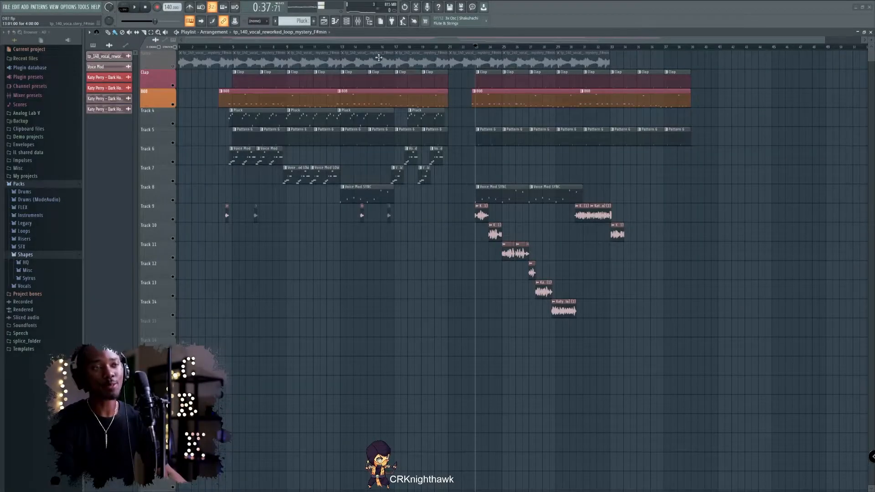
# - Unmute the Samp track and play the second section from bar 23 with the vocal loop included
pyautogui.click(171, 67)
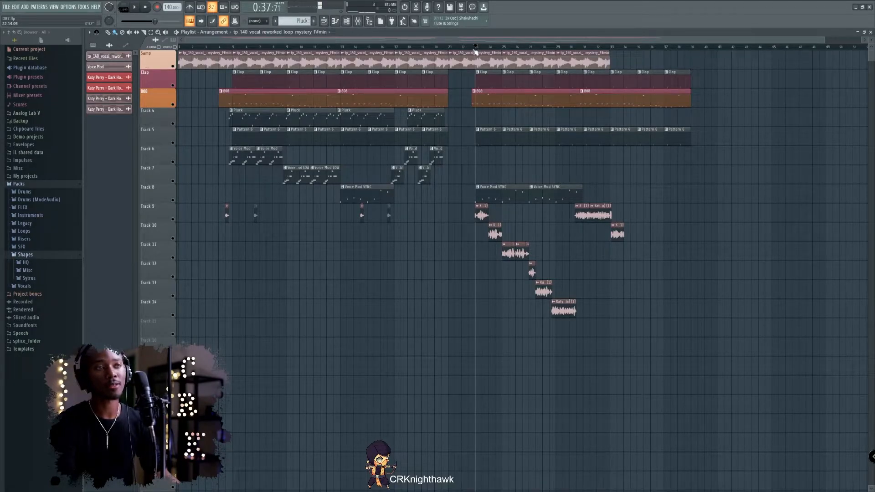
pyautogui.moveTo(473, 50); pyautogui.dragTo(474, 51)
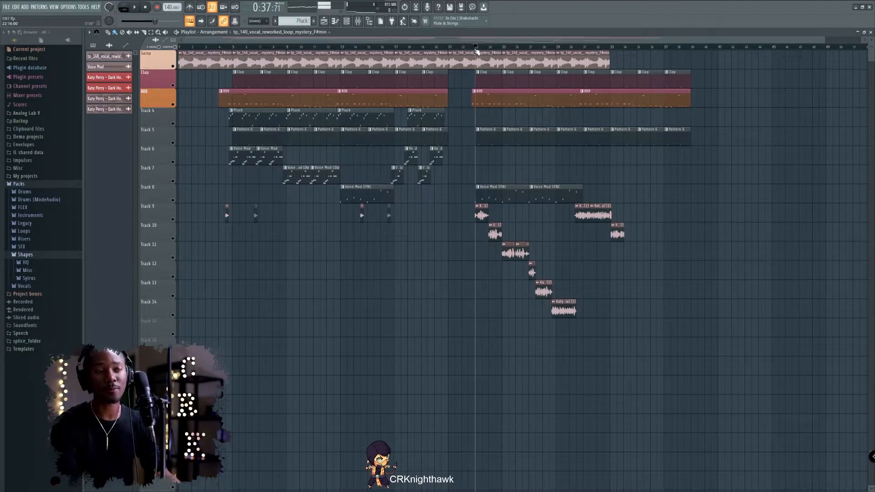
pyautogui.press('space')
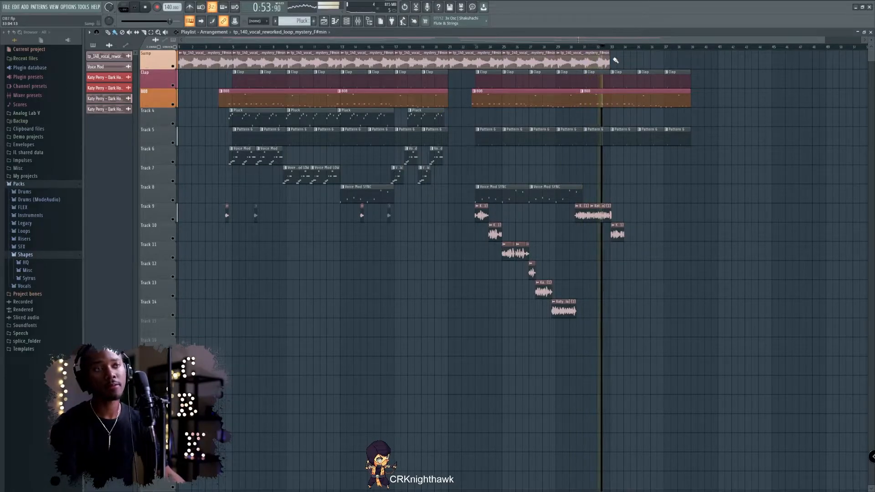
# - Shorten the last Samp clip to end at bar 31 and play the arrangement from just before that point
pyautogui.press('space')
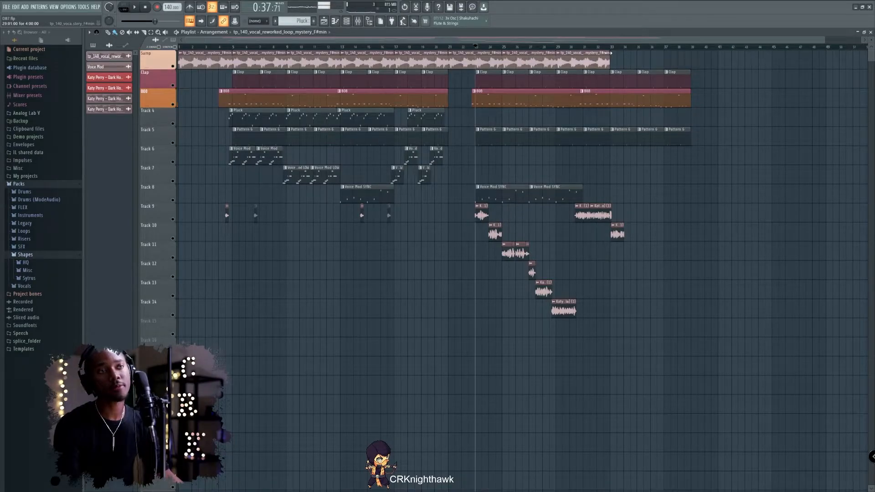
pyautogui.click(579, 48)
pyautogui.press('space')
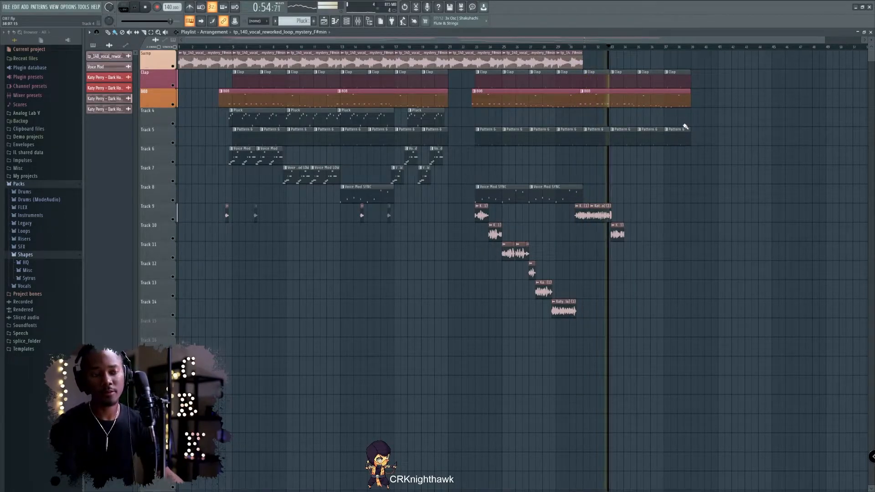
# - Replay the closing section from bar 30 to review how the acapella clips line up with the beat
pyautogui.press('space')
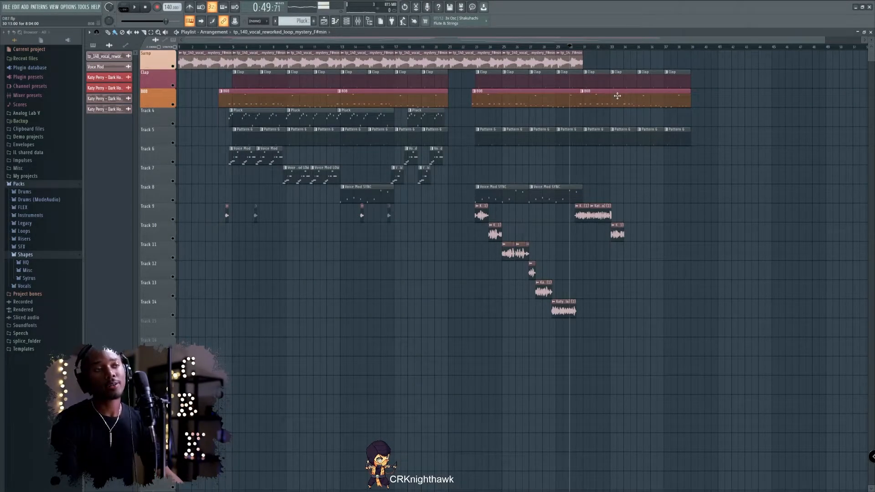
pyautogui.press('space')
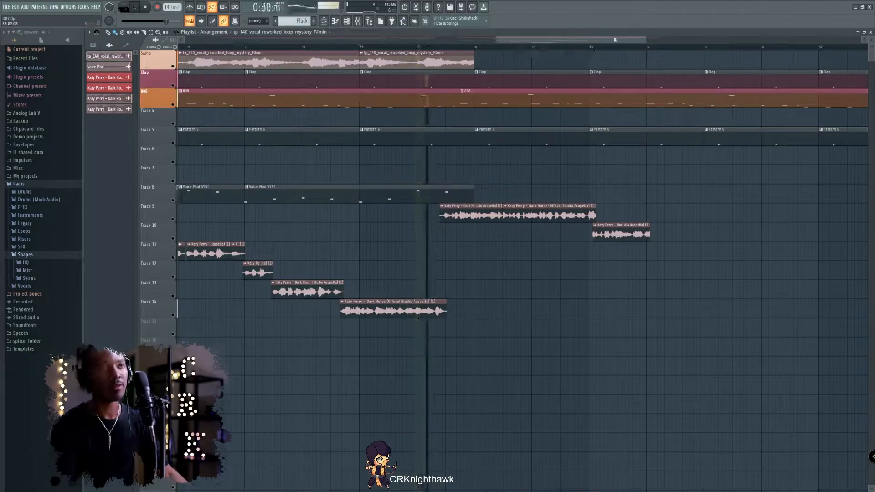
pyautogui.moveTo(646, 40); pyautogui.dragTo(613, 40)
pyautogui.press('space')
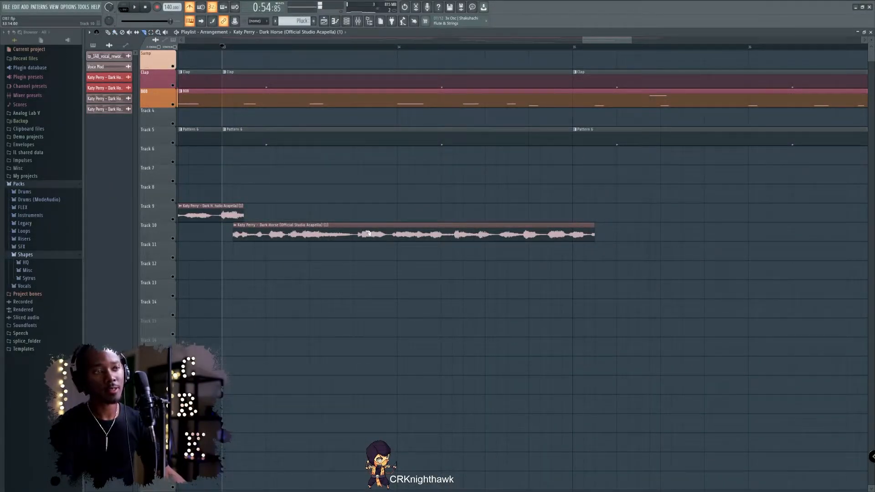
# - Set the playlist snap to 1/6 step, place the second slice of the Track 10 acapella on Track 11, and play it
pyautogui.click(96, 32)
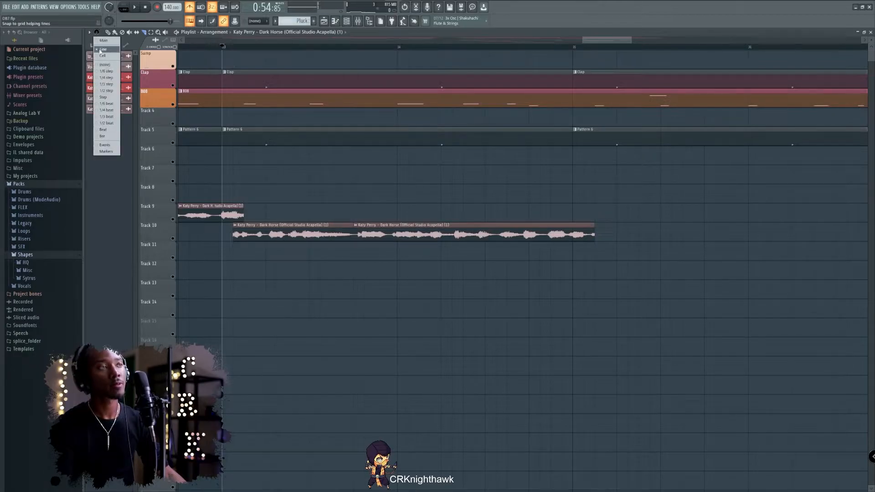
pyautogui.click(105, 71)
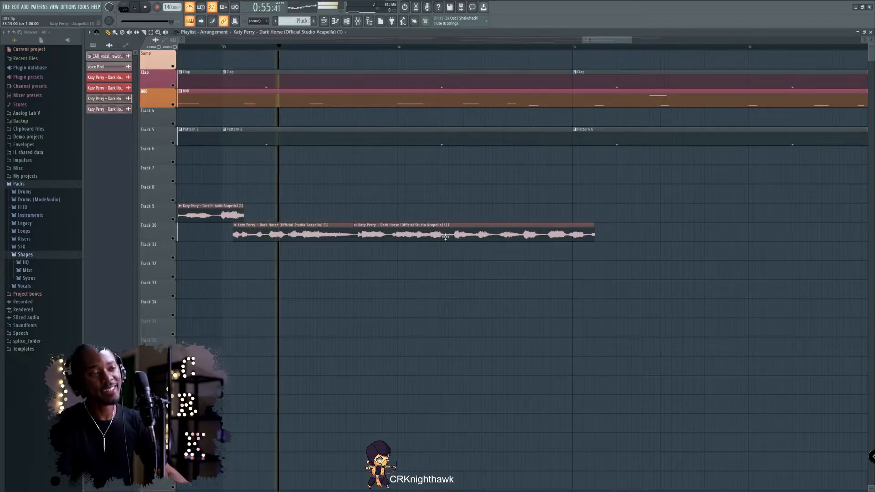
pyautogui.moveTo(453, 233); pyautogui.dragTo(448, 254)
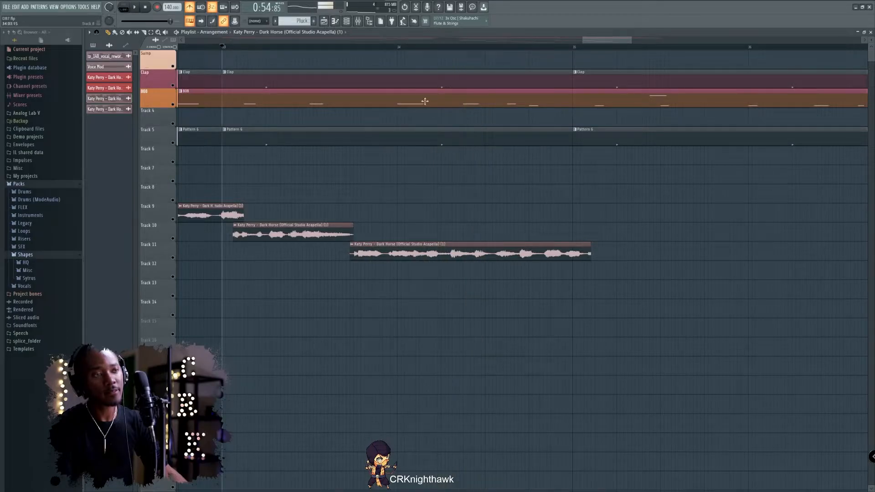
pyautogui.click(399, 48)
pyautogui.press('space')
pyautogui.press('space')
# - Nudge the Track 11 acapella slice slightly earlier and replay it to check its timing
pyautogui.moveTo(434, 255); pyautogui.dragTo(432, 256)
pyautogui.press('space')
pyautogui.press('space')
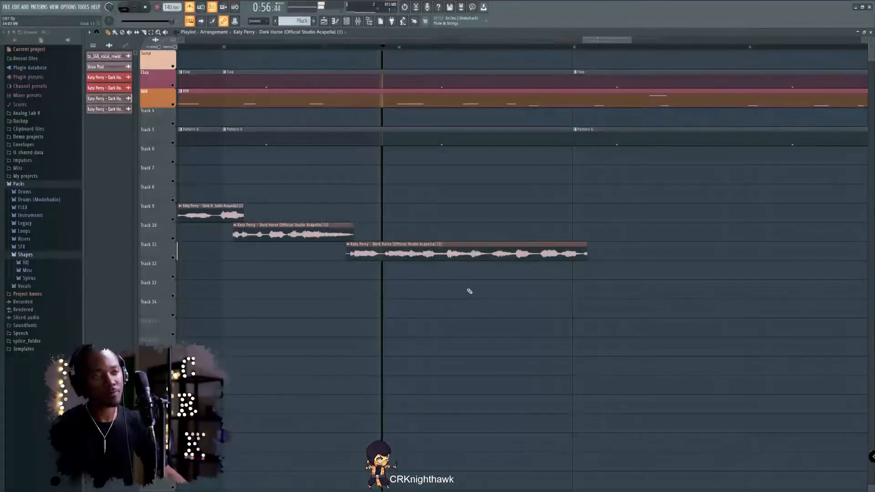
pyautogui.press('space')
pyautogui.press('space')
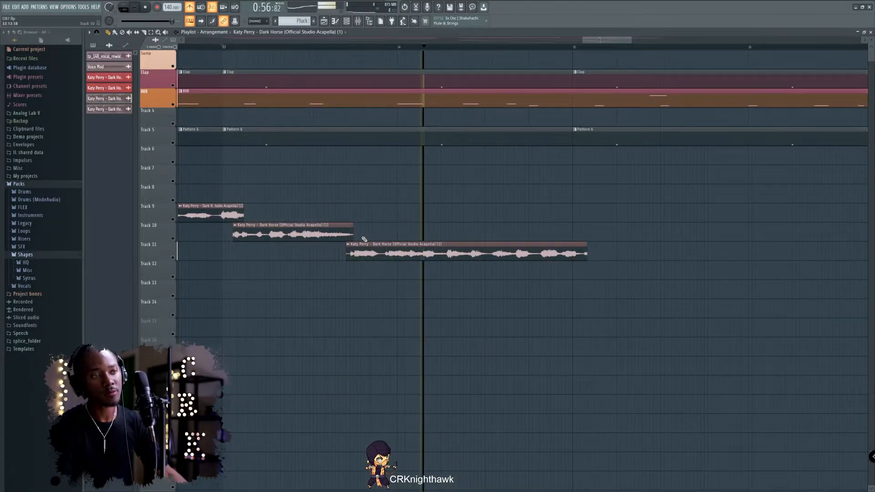
pyautogui.press('space')
pyautogui.press('space')
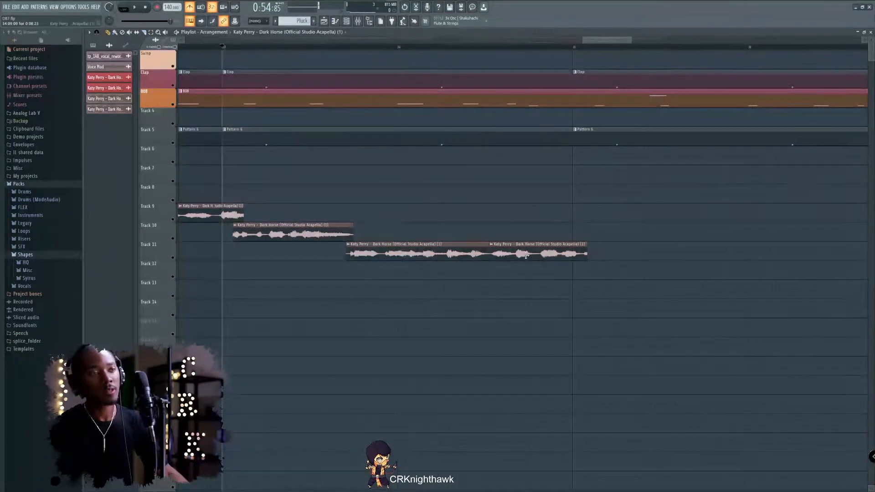
# - Place the split-off end of the Track 11 acapella on Track 12, shift it slightly earlier, and listen from bar 33
pyautogui.moveTo(519, 260); pyautogui.dragTo(521, 278)
pyautogui.press('space')
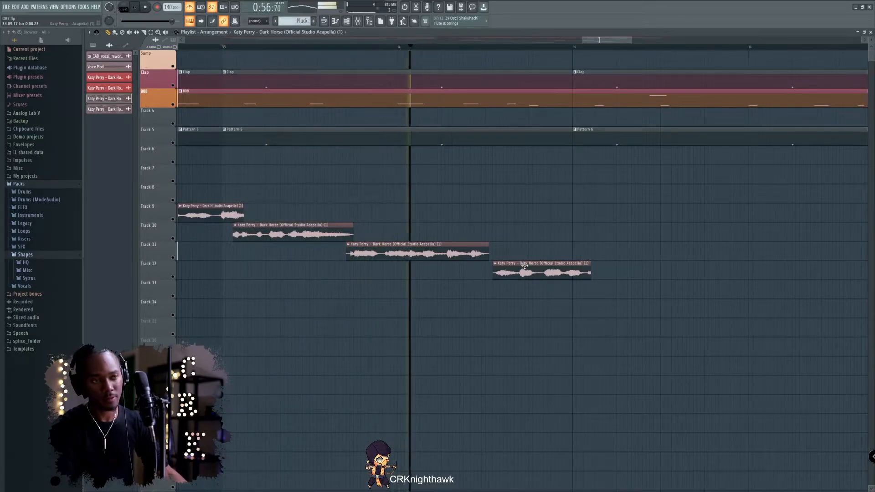
pyautogui.press('space')
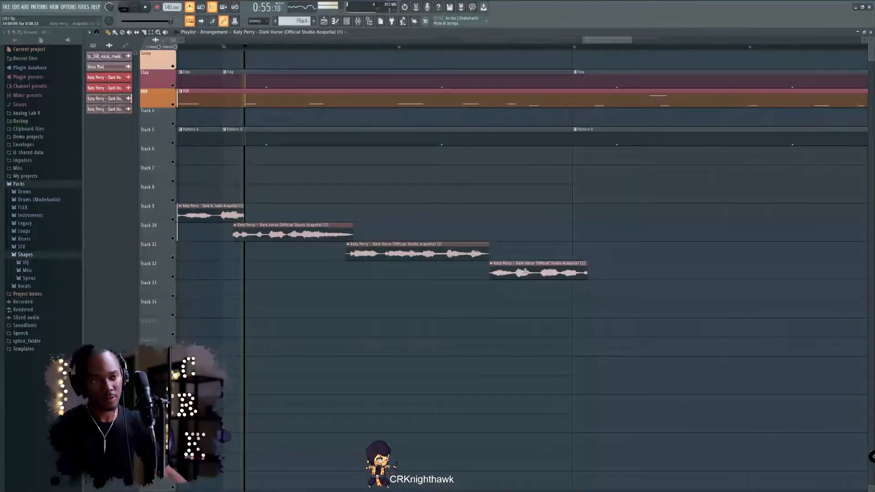
pyautogui.moveTo(526, 273); pyautogui.dragTo(521, 272)
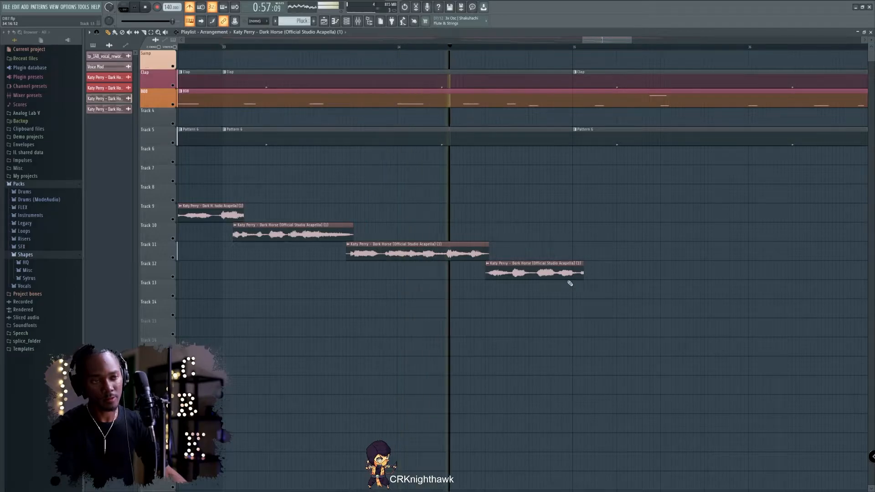
pyautogui.press('space')
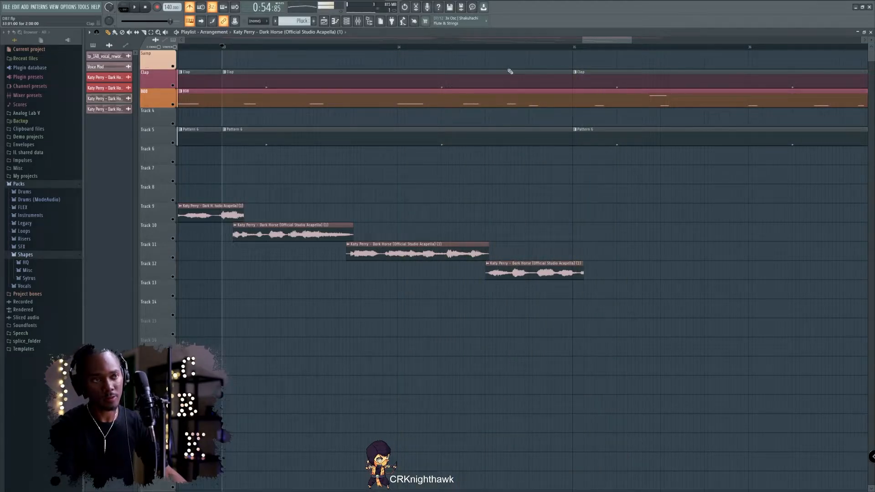
# - Extend the Track 12 acapella clip to end at about bar 36 and play it from the middle of bar 34
pyautogui.press('space')
pyautogui.press('space')
pyautogui.press('space')
pyautogui.moveTo(584, 273); pyautogui.dragTo(754, 273)
pyautogui.press('space')
pyautogui.press('space')
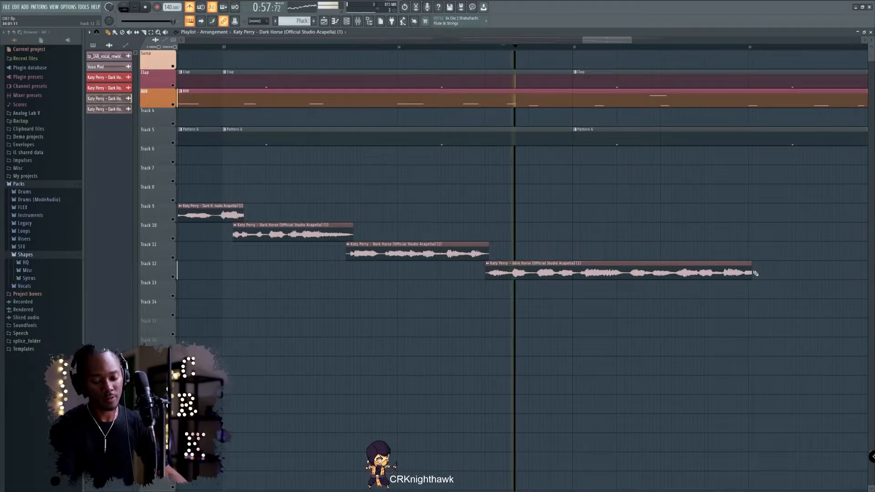
pyautogui.press('space')
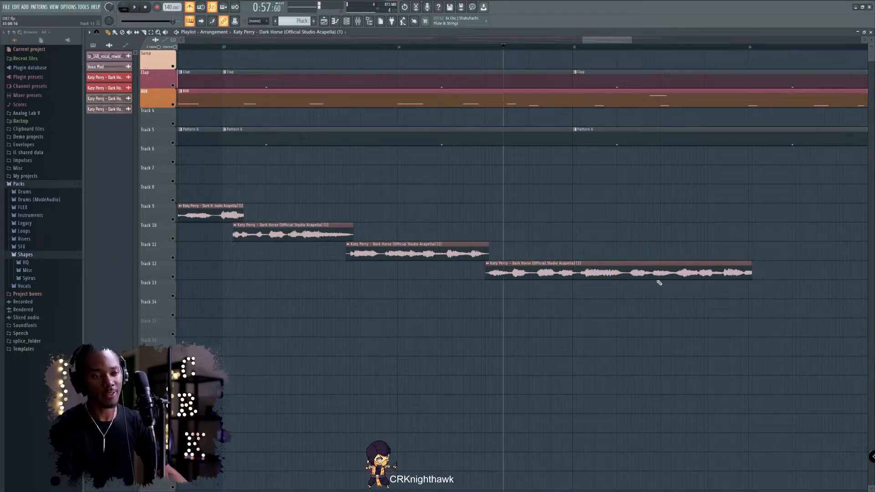
# - Replay the extended Track 12 acapella from the middle of bar 34 to find where its phrase should be split
pyautogui.press('space')
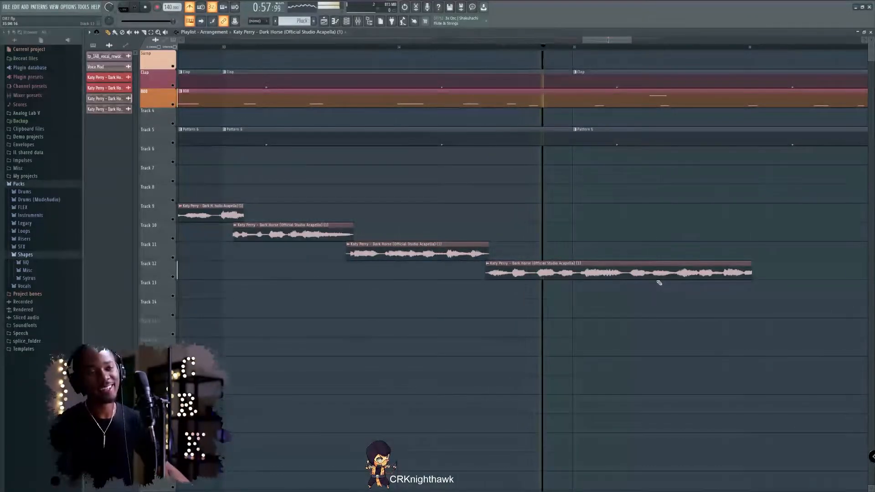
pyautogui.press('space')
pyautogui.press('space')
pyautogui.press('space')
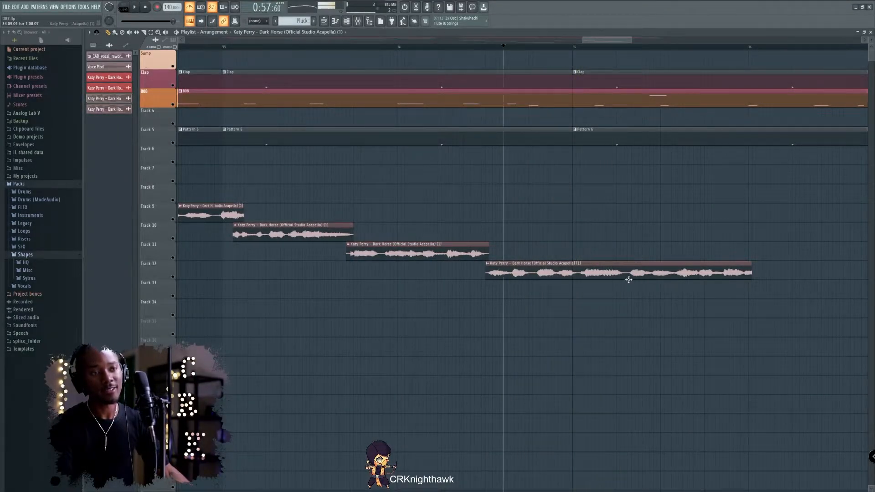
pyautogui.press('space')
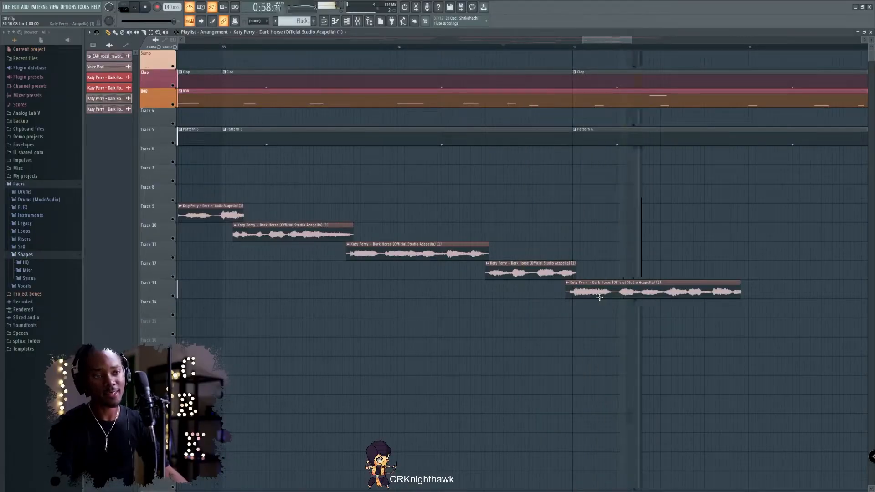
# - Fine-tune the Track 13 acapella slice to start just before bar 35, trim the Track 12 clip's end slightly, and replay the transition
pyautogui.moveTo(598, 292); pyautogui.dragTo(602, 292)
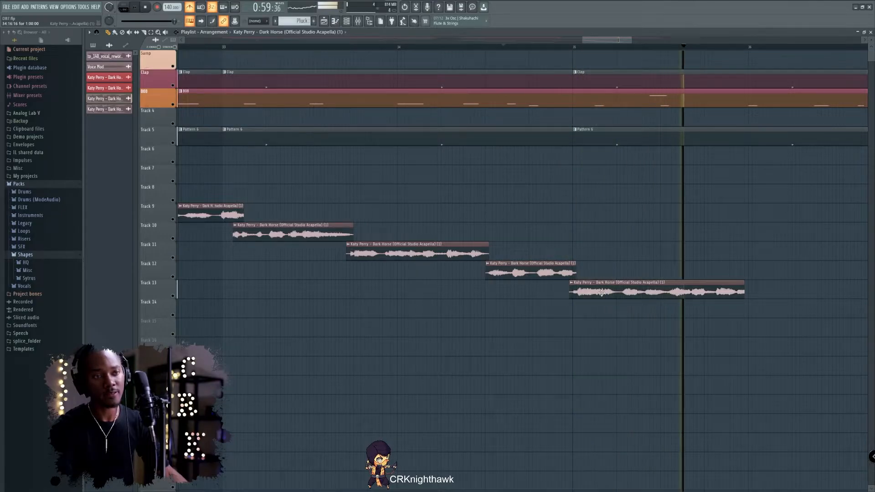
pyautogui.press('space')
pyautogui.press('space')
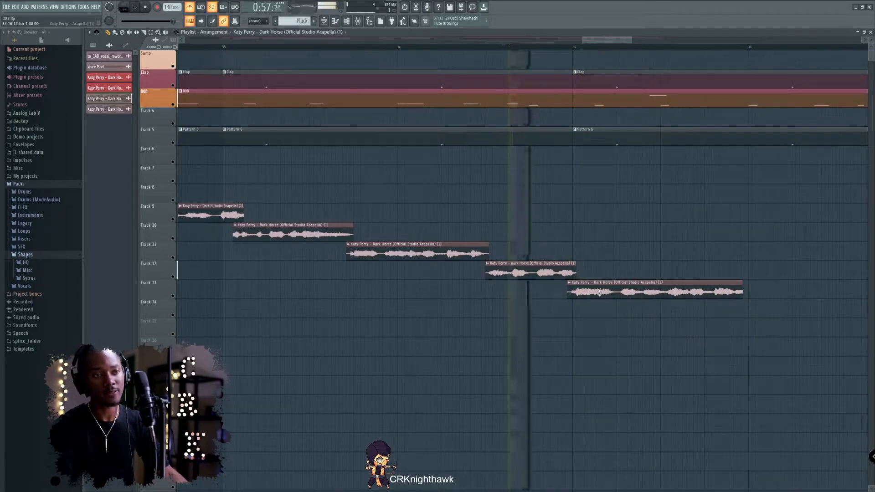
pyautogui.press('space')
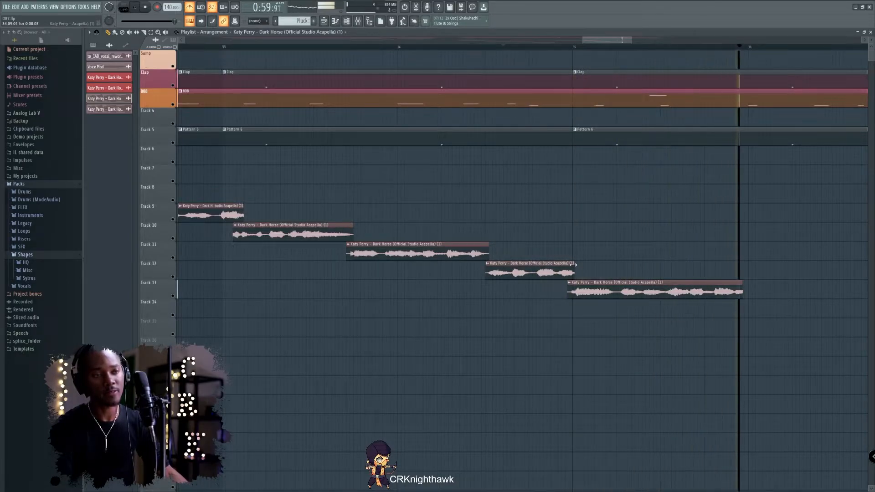
# - Extend the Track 13 acapella clip to about two-thirds through bar 36 while playing it back
pyautogui.moveTo(743, 288); pyautogui.dragTo(771, 286)
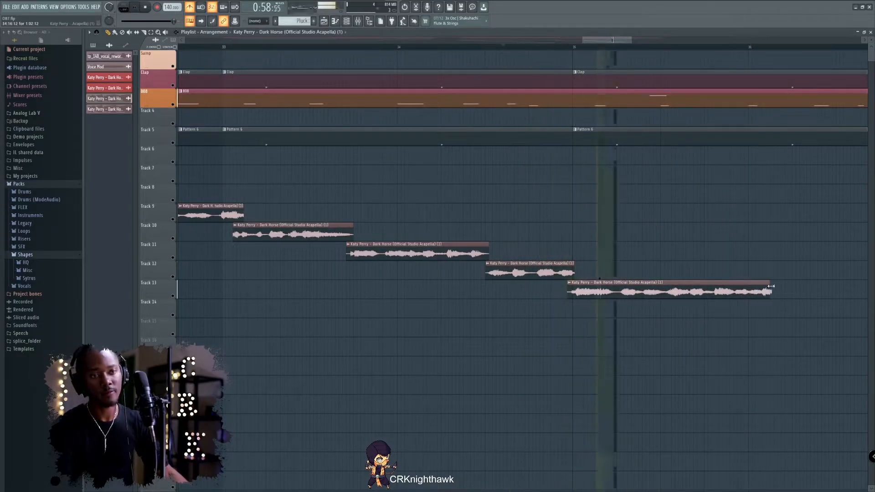
pyautogui.press('space')
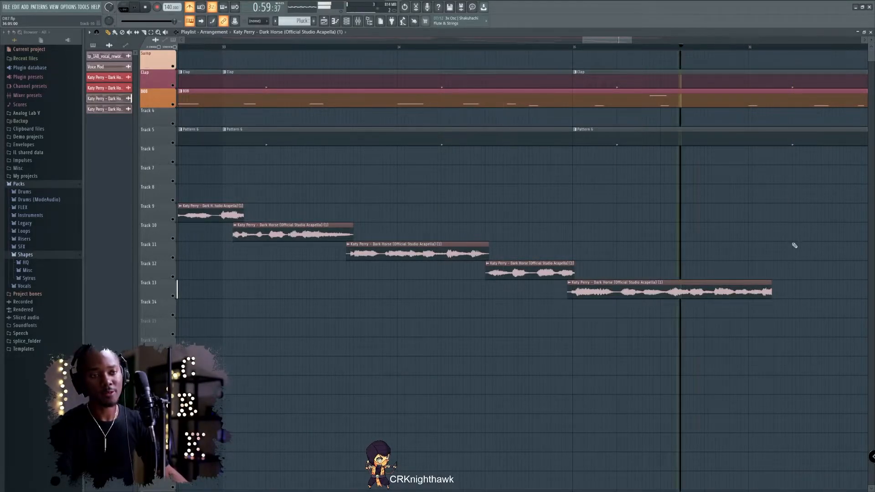
pyautogui.press('space')
pyautogui.press('space')
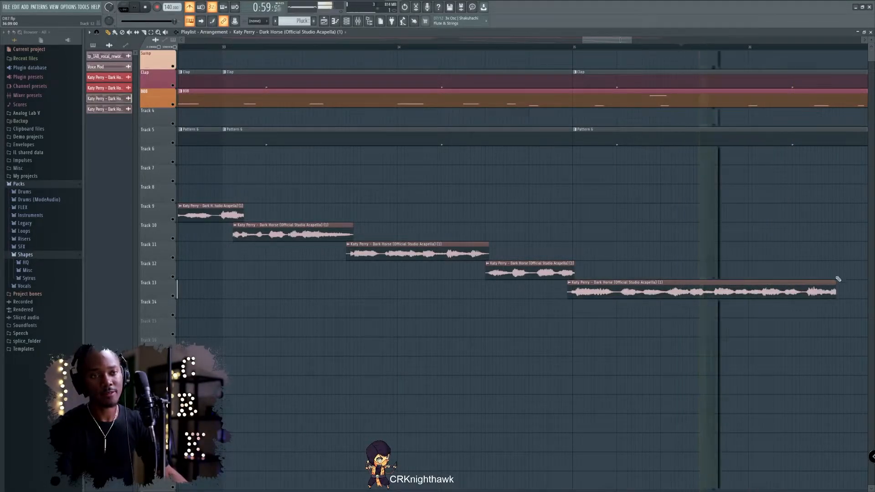
pyautogui.press('space')
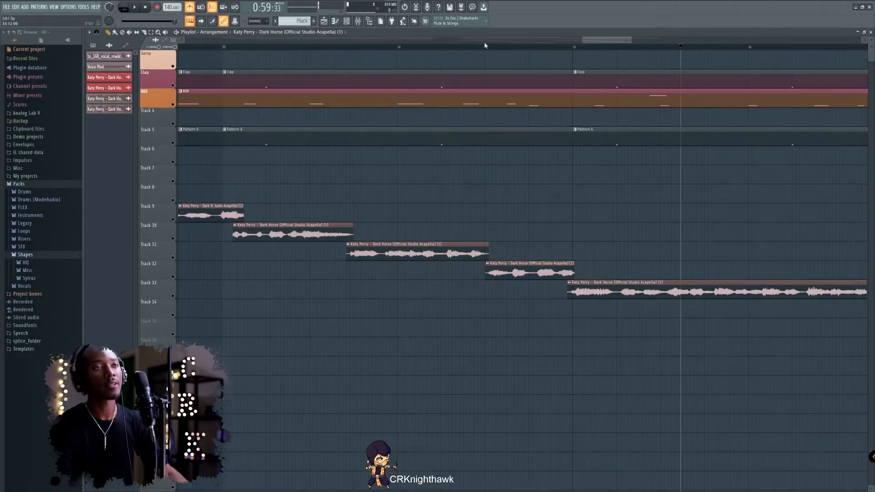
pyautogui.press('space')
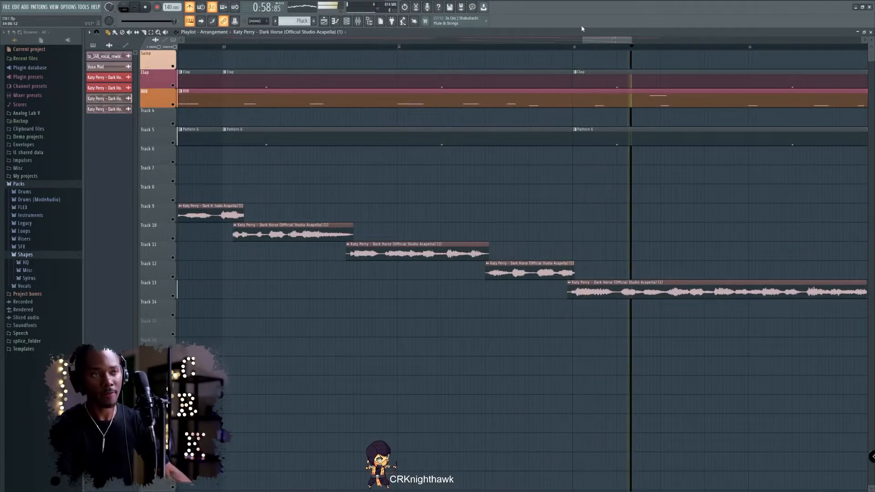
# - Play the Track 12 and 13 acapella clips from the middle of bar 34 to judge the next phrase's timing
pyautogui.moveTo(603, 41); pyautogui.dragTo(619, 40)
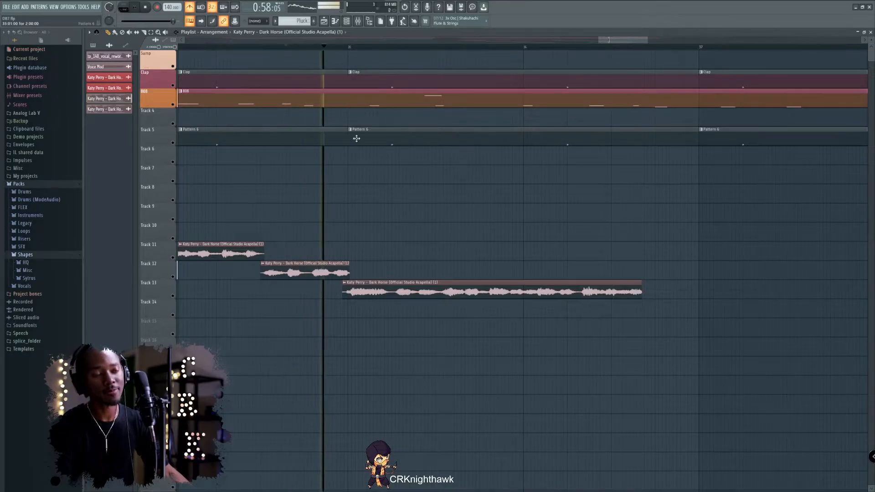
pyautogui.press('space')
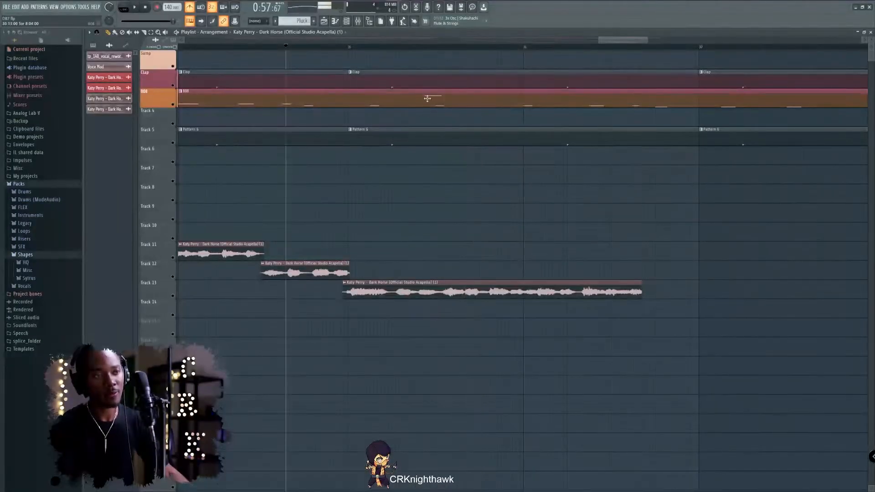
pyautogui.press('space')
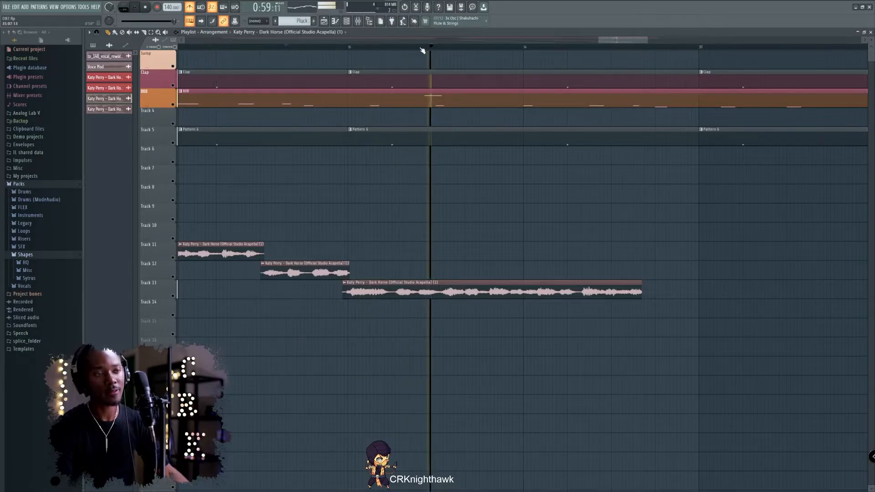
pyautogui.press('space')
pyautogui.press('space')
pyautogui.press('space')
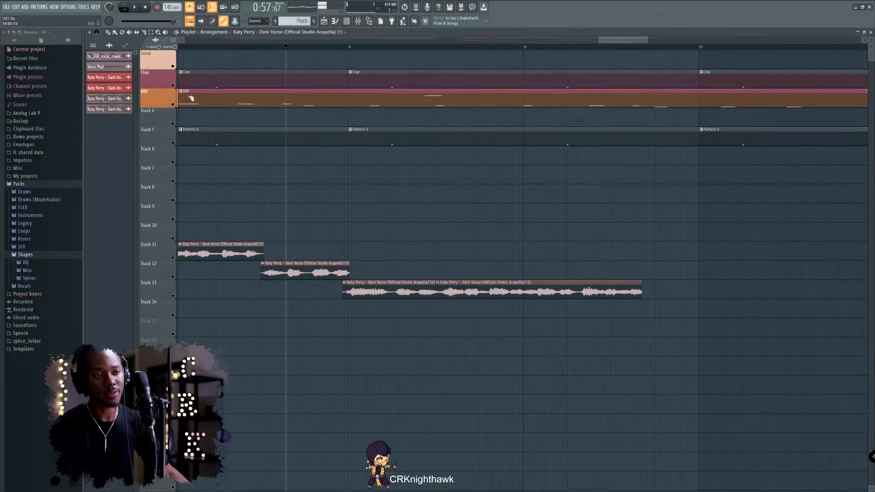
# - Place the second slice of the Track 13 acapella on Track 14, starting near the middle of bar 35, and play it
pyautogui.press('space')
pyautogui.press('space')
pyautogui.press('space')
pyautogui.moveTo(445, 284)
pyautogui.mouseDown()
pyautogui.moveTo(446, 303)
pyautogui.moveTo(463, 318)
pyautogui.mouseUp()
pyautogui.press('space')
pyautogui.press('space')
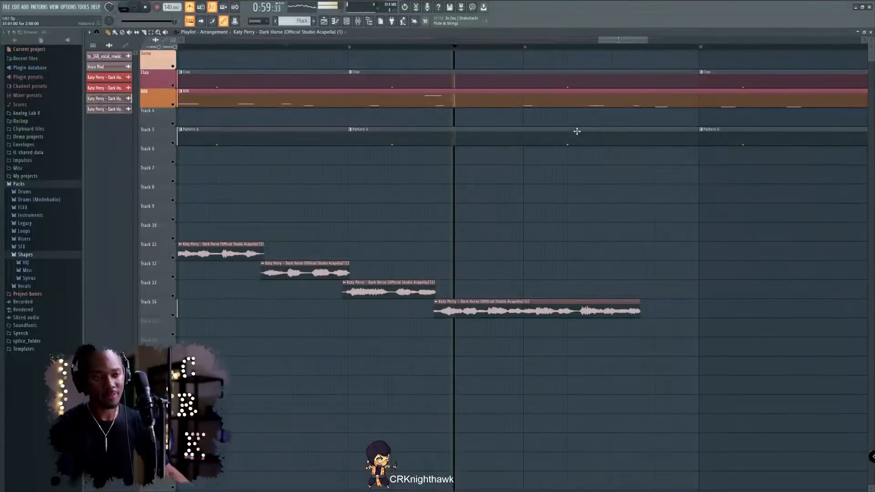
# - Nudge the Track 14 acapella slice slightly earlier and replay the staggered vocals from the middle of bar 34
pyautogui.press('space')
pyautogui.press('space')
pyautogui.moveTo(503, 313); pyautogui.dragTo(500, 314)
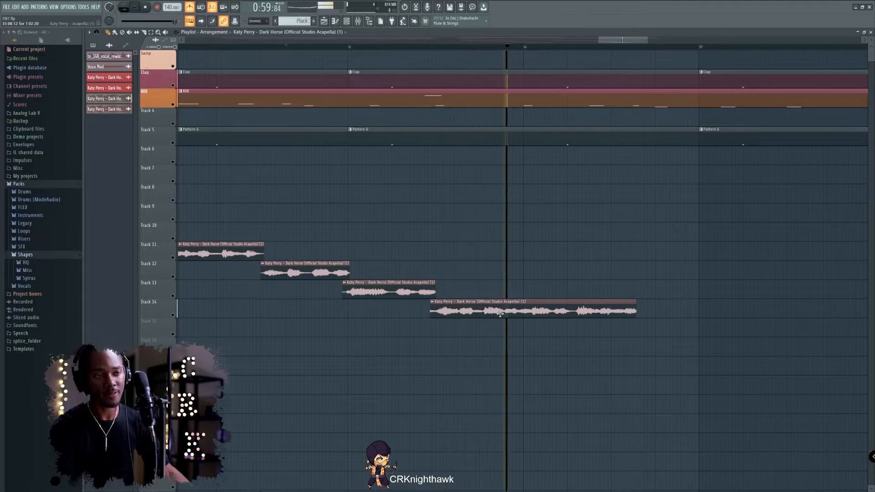
pyautogui.press('space')
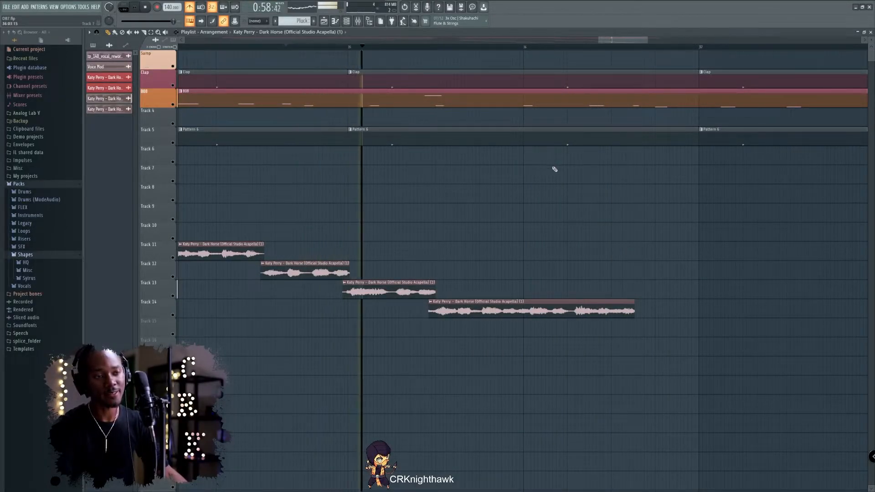
pyautogui.press('space')
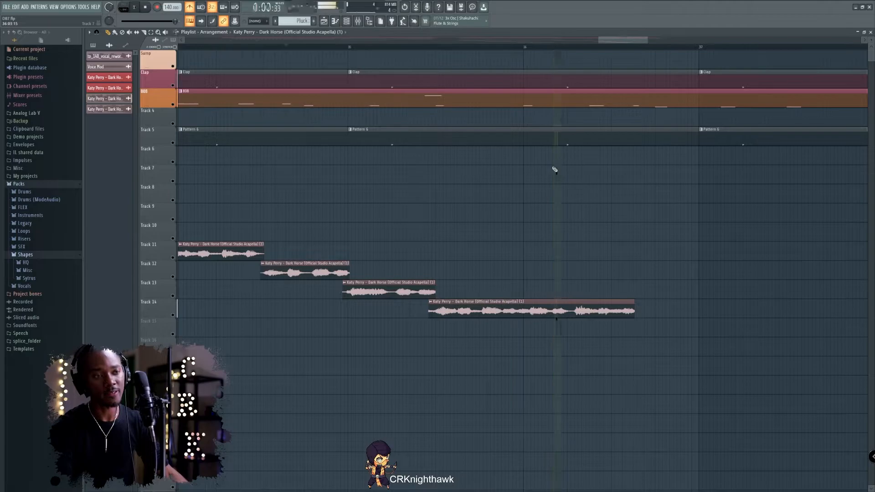
pyautogui.press('space')
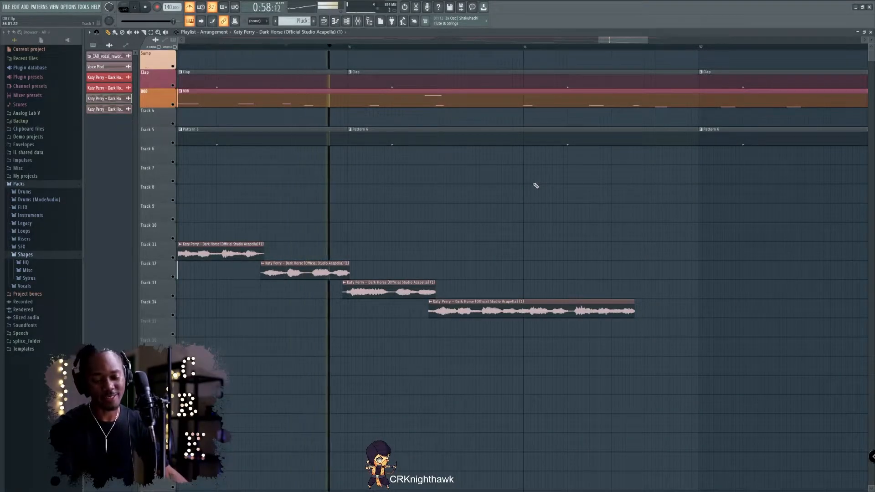
# - Play the Track 14 acapella clip to find the phrase break and slice it about a quarter through bar 36
pyautogui.click(136, 7)
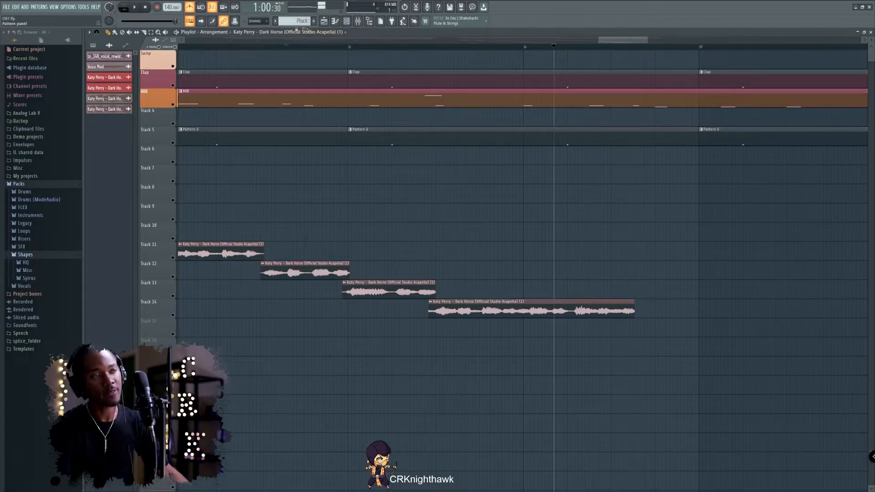
pyautogui.click(547, 48)
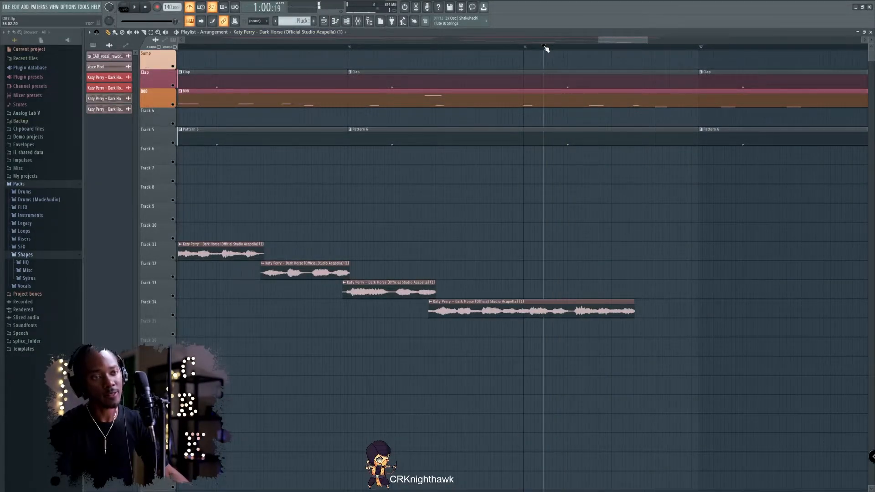
pyautogui.click(137, 9)
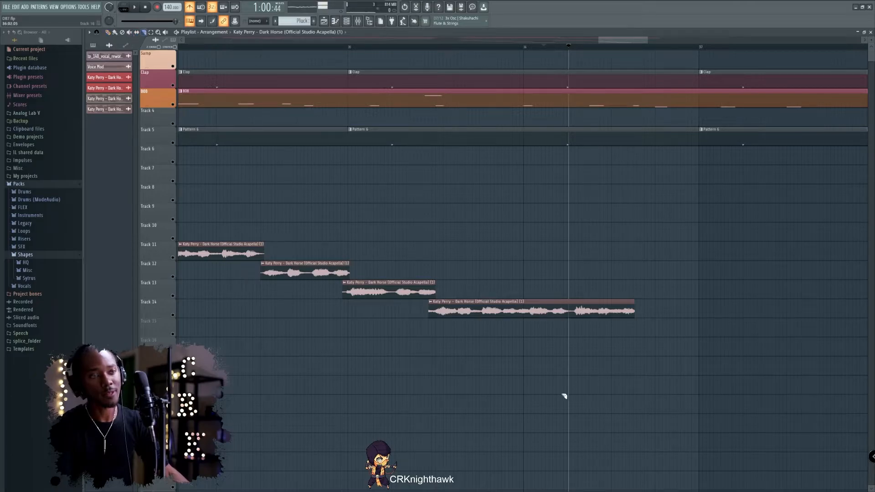
pyautogui.moveTo(572, 352); pyautogui.dragTo(570, 351)
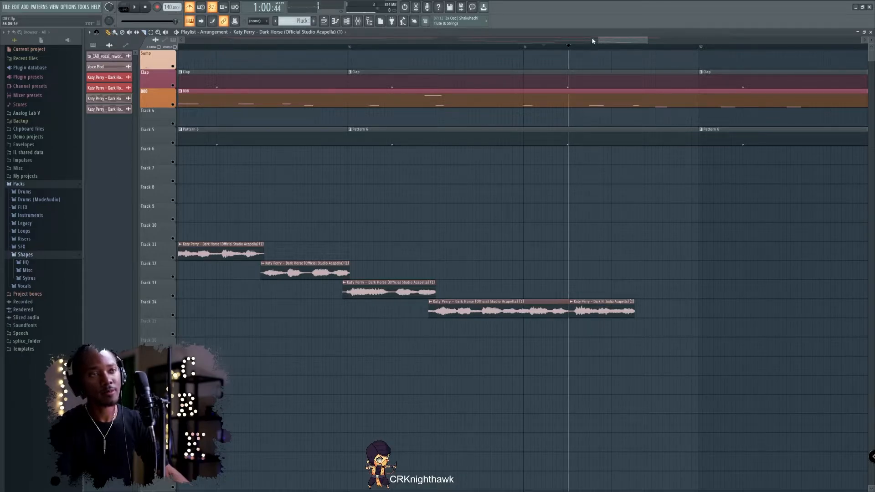
# - Move the second Track 14 acapella slice to Track 9, starting about a fifth through bar 36, and play the transition
pyautogui.moveTo(599, 38); pyautogui.dragTo(580, 99)
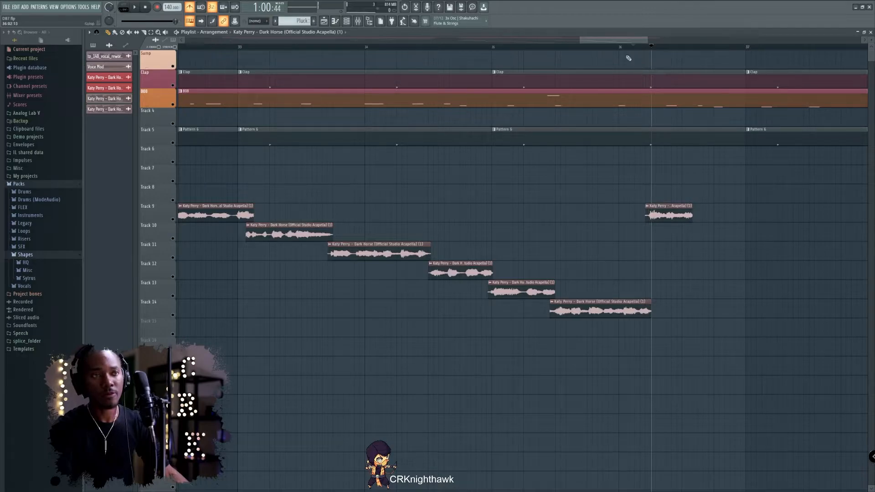
pyautogui.moveTo(579, 42); pyautogui.dragTo(611, 39)
pyautogui.moveTo(680, 47); pyautogui.dragTo(641, 50)
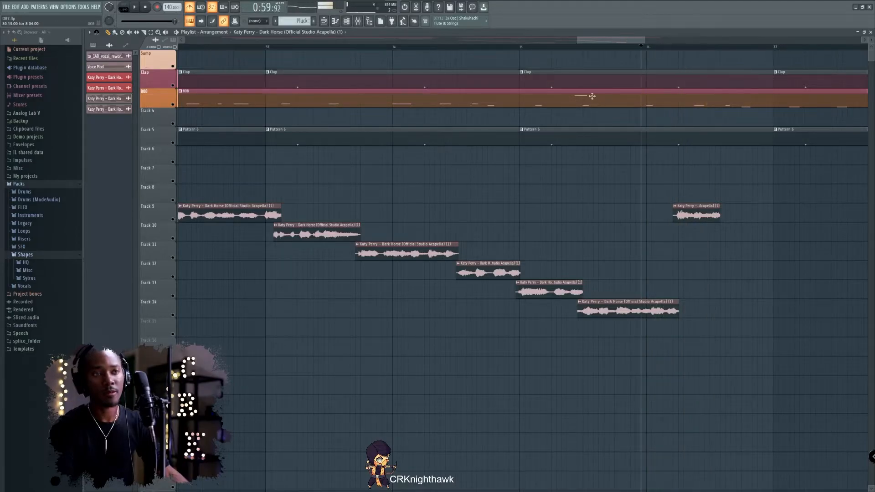
pyautogui.press('space')
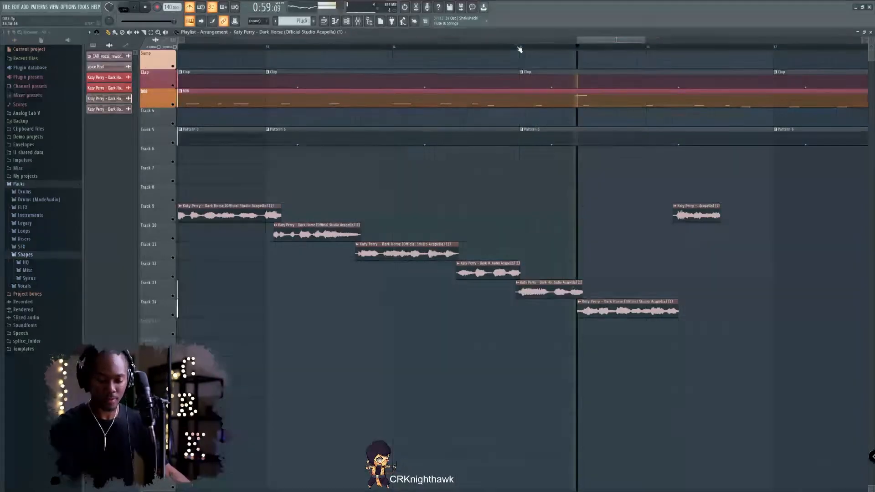
pyautogui.press('space')
pyautogui.press('space')
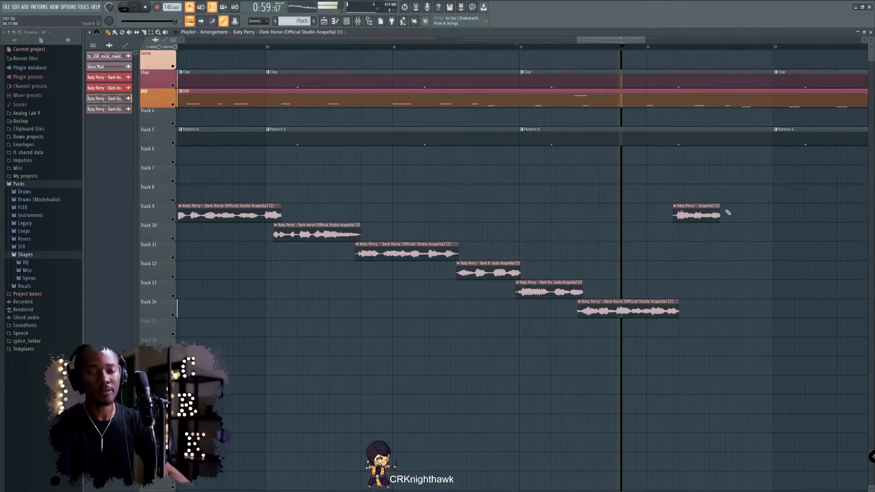
pyautogui.press('space')
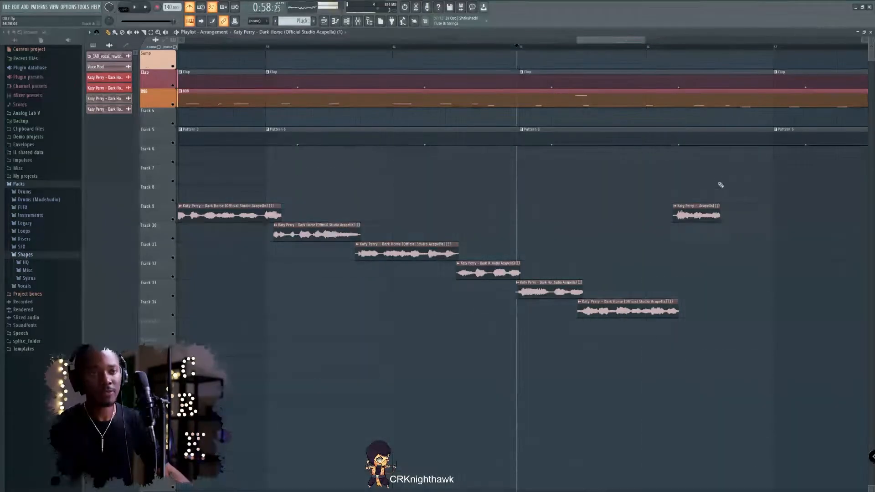
# - Extend the Track 9 acapella slice to slightly past the middle of bar 37 while playing it back
pyautogui.moveTo(643, 39)
pyautogui.mouseDown()
pyautogui.moveTo(613, 45)
pyautogui.moveTo(641, 34)
pyautogui.mouseUp()
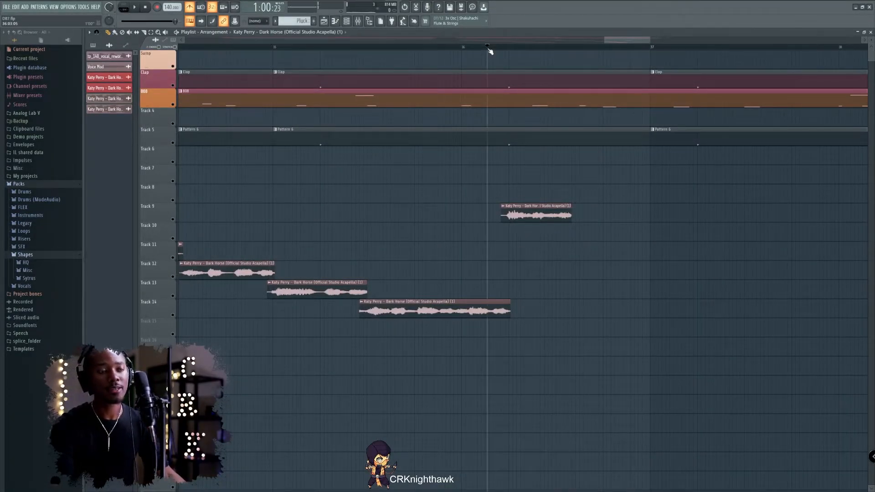
pyautogui.press('space')
pyautogui.moveTo(571, 210); pyautogui.dragTo(682, 213)
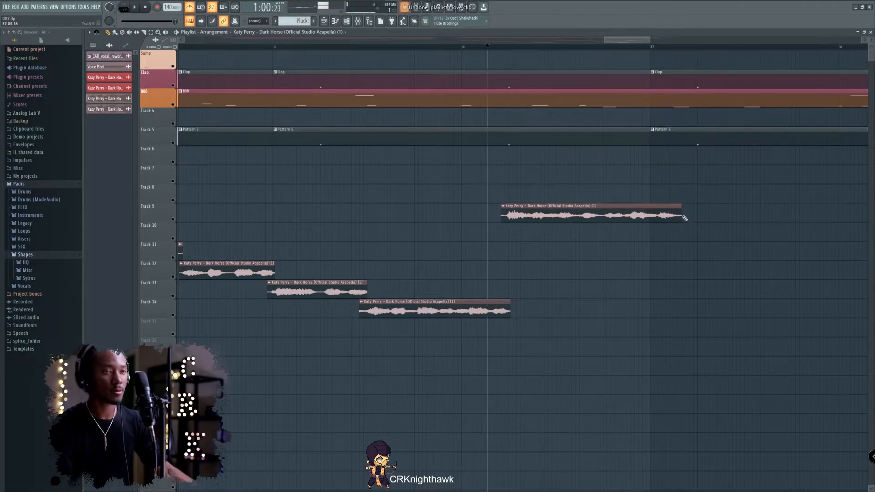
pyautogui.moveTo(685, 218); pyautogui.dragTo(759, 214)
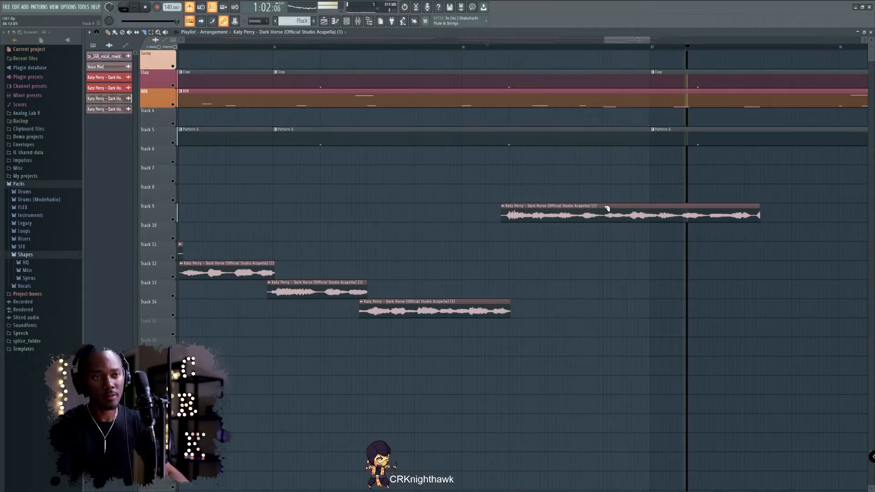
# - Play the extended Track 9 clip from late in bar 36 and slice it about a third through bar 37
pyautogui.click(600, 46)
pyautogui.click(600, 46)
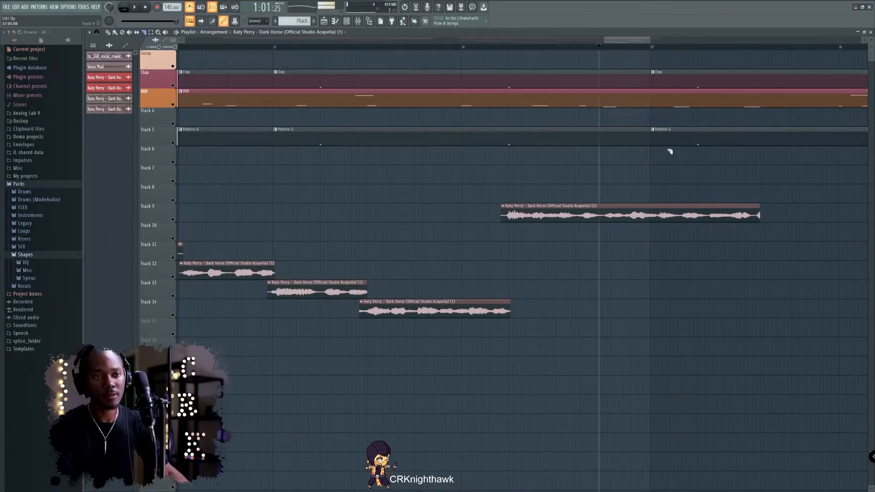
pyautogui.click(135, 7)
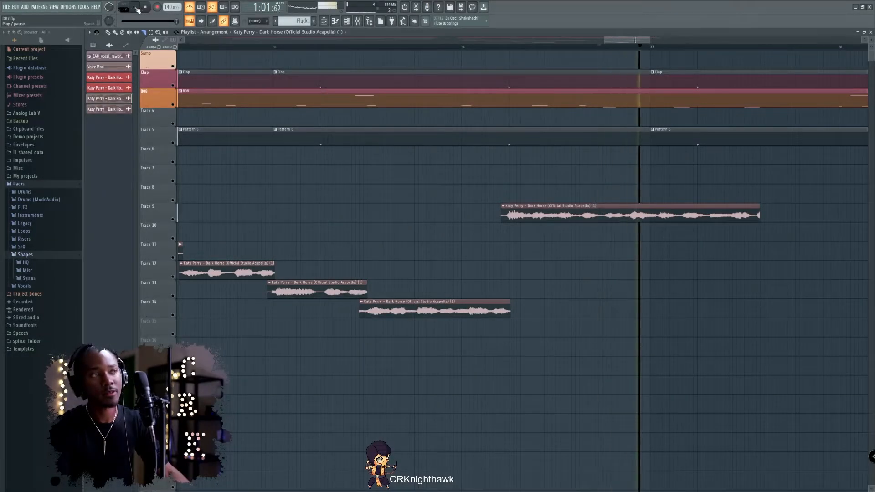
pyautogui.click(136, 8)
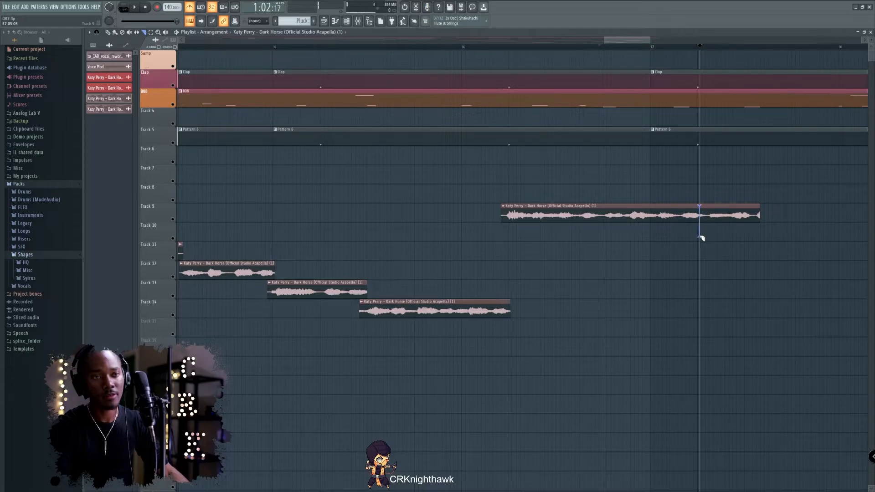
pyautogui.moveTo(699, 234); pyautogui.dragTo(705, 207)
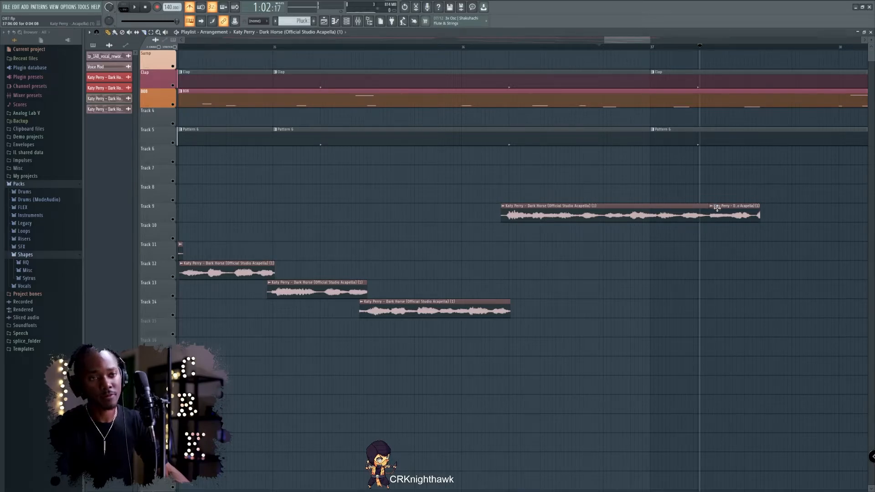
# - Place the second Track 9 slice on Track 10, starting about a quarter through bar 37, and play it
pyautogui.press('space')
pyautogui.press('space')
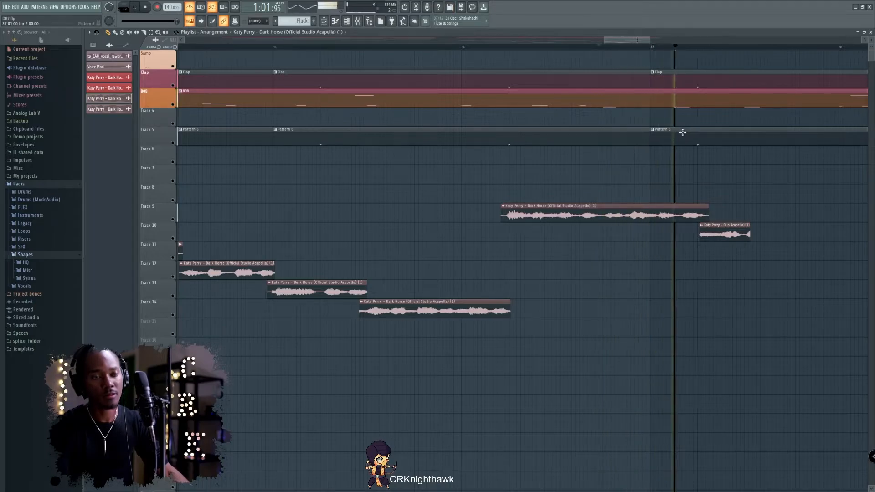
pyautogui.press('space')
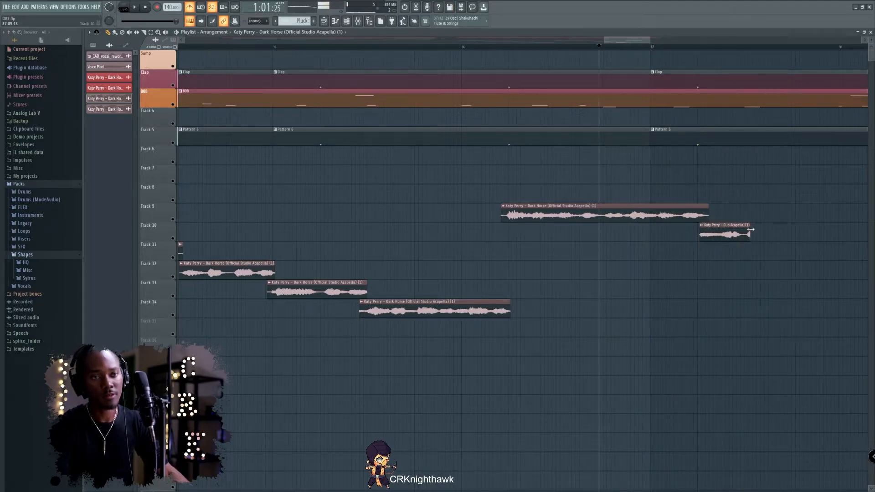
# - Extend the Track 10 acapella slice to about a third through bar 38 during playback
pyautogui.press('space')
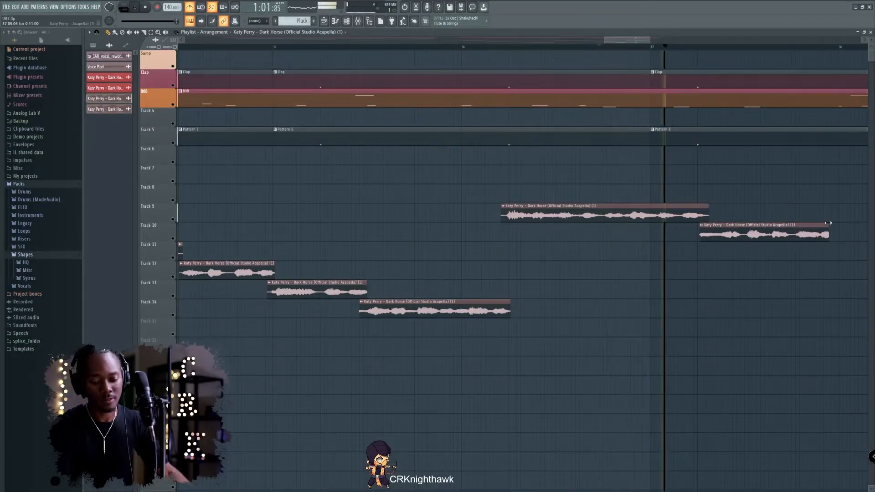
pyautogui.press('space')
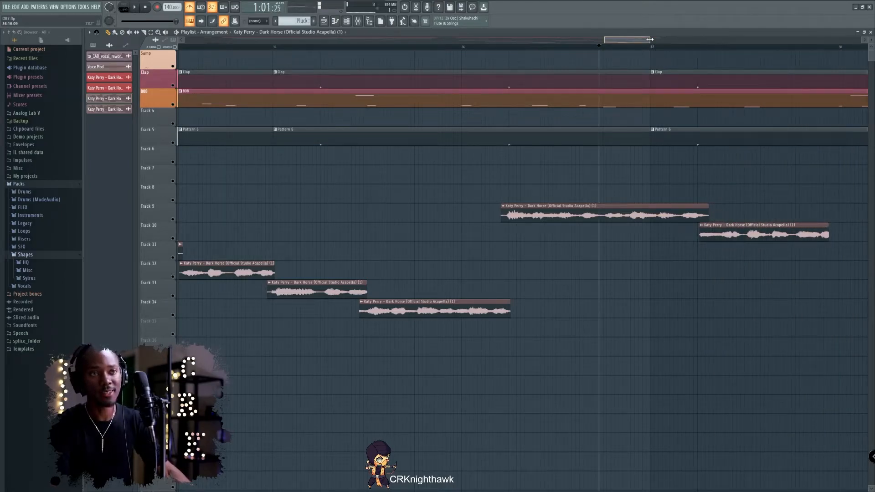
pyautogui.moveTo(650, 39); pyautogui.dragTo(684, 39)
pyautogui.moveTo(554, 225); pyautogui.dragTo(599, 224)
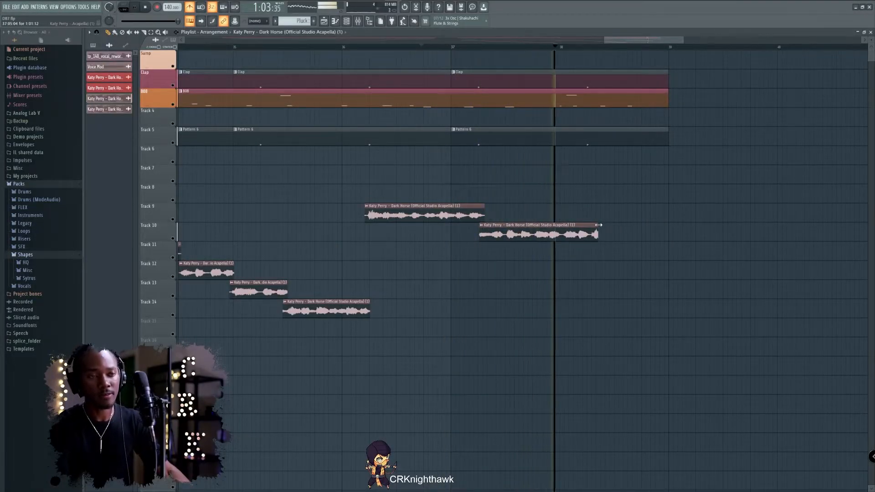
# - Replay the Track 9 and 10 acapella clips from early in bars 37 and 36 to judge the vocal timing
pyautogui.press('space')
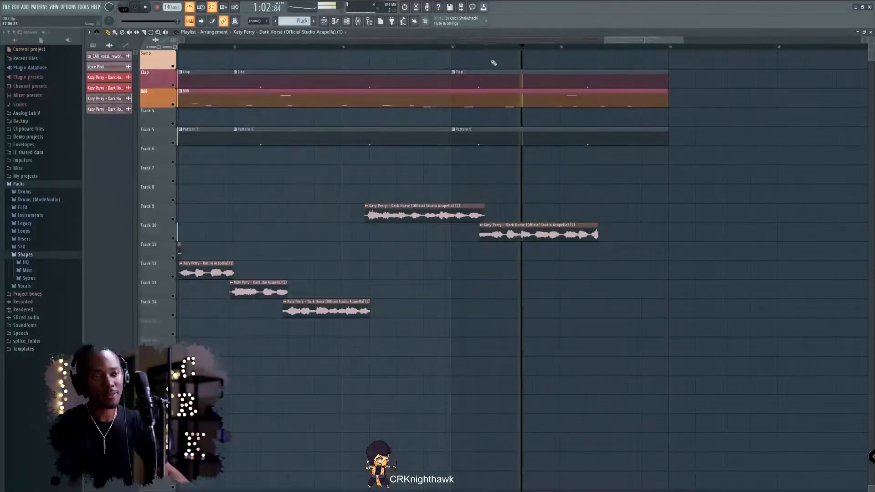
pyautogui.press('space')
pyautogui.press('space')
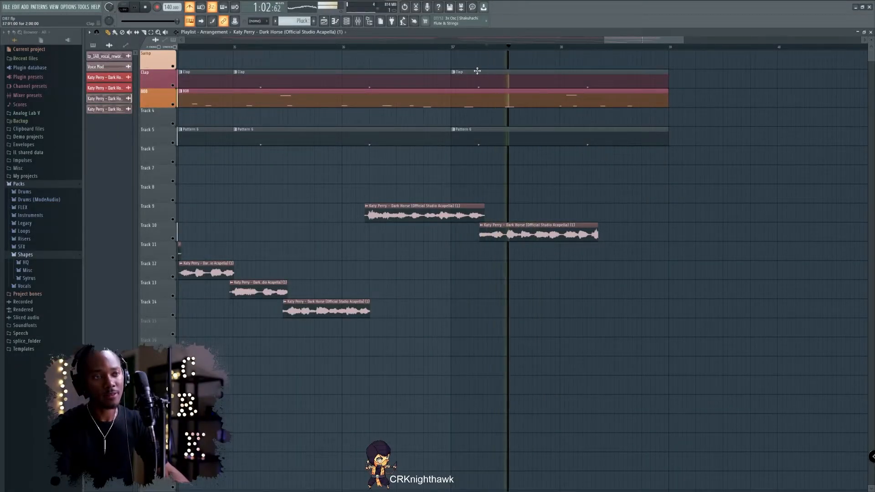
pyautogui.press('space')
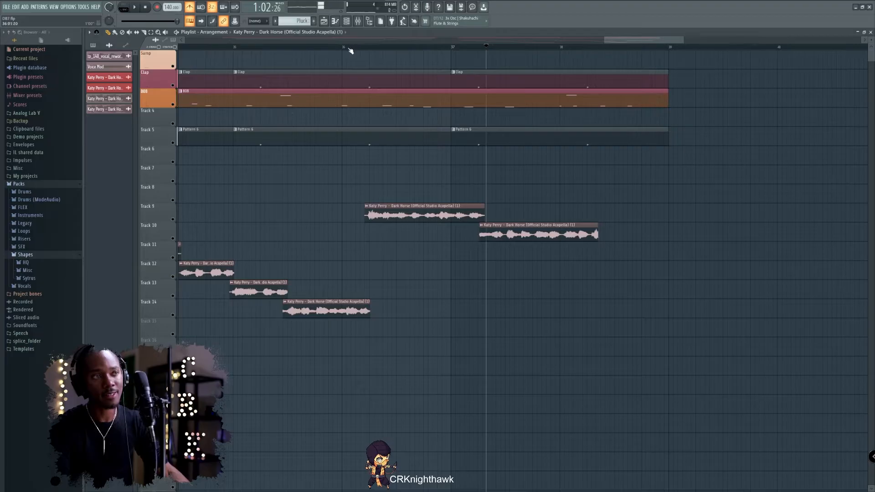
pyautogui.click(350, 48)
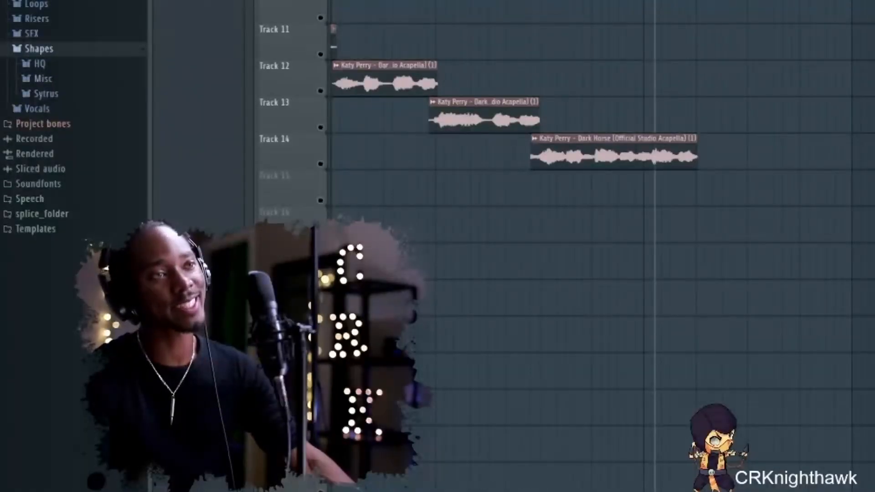
pyautogui.press('space')
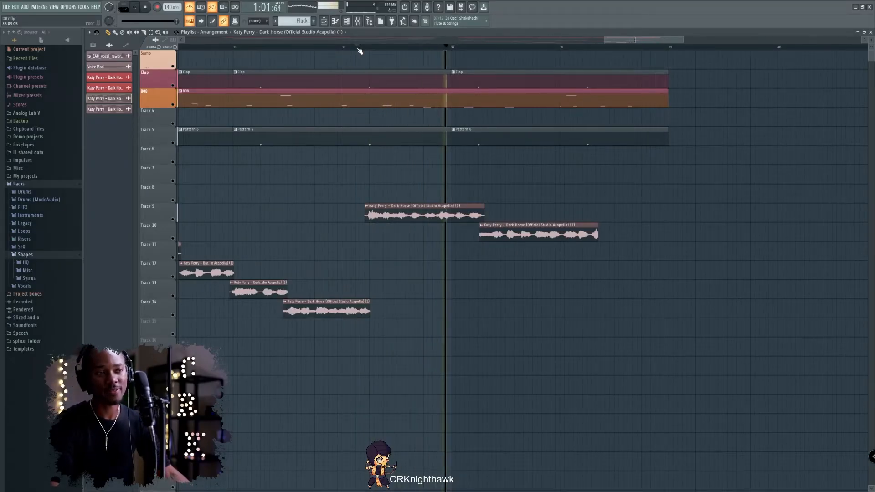
pyautogui.press('space')
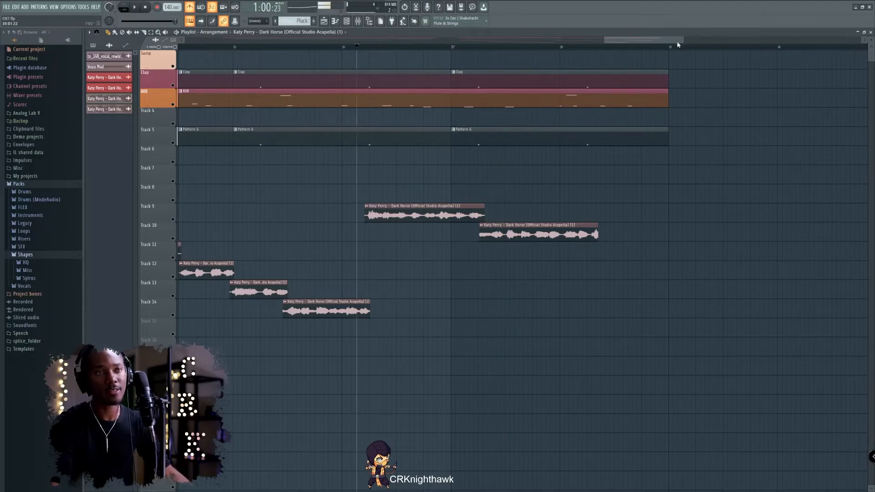
# - Slice the Track 10 clip at the middle of bar 37 and place the second slice on Track 11, slightly earlier
pyautogui.moveTo(683, 40); pyautogui.dragTo(645, 39)
pyautogui.press('space')
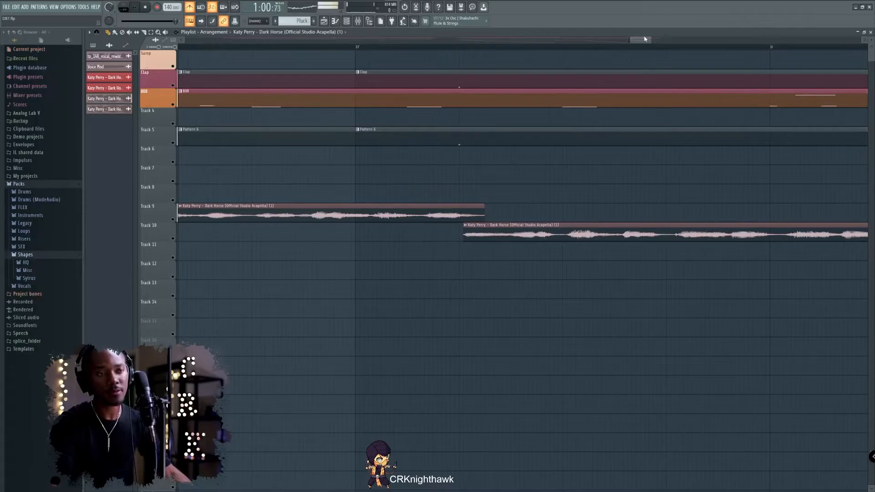
pyautogui.click(136, 7)
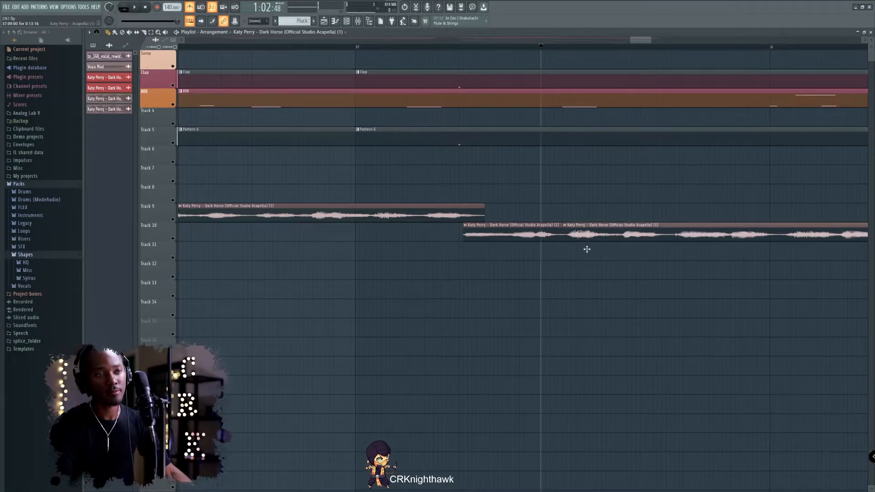
pyautogui.moveTo(587, 249); pyautogui.dragTo(580, 253)
pyautogui.press('space')
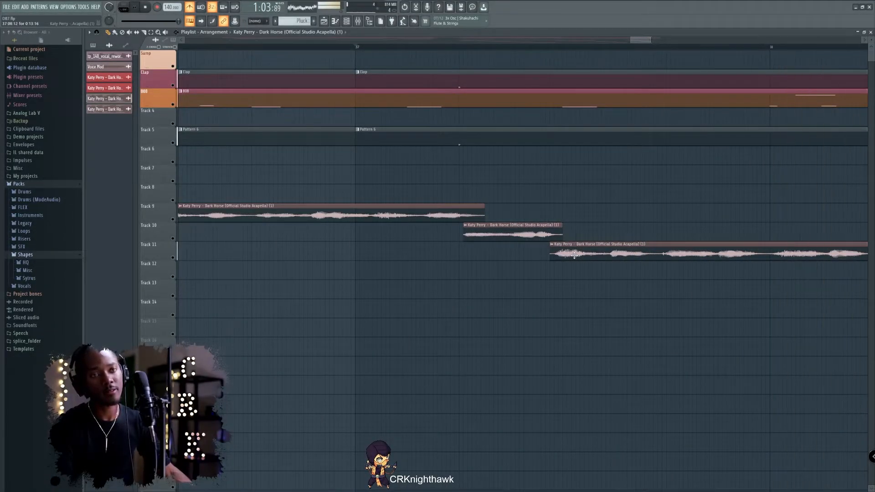
# - Extend the Track 11 acapella slice to about four-fifths through bar 38, ending before the next phrase, and review the whole arrangement
pyautogui.moveTo(651, 41); pyautogui.dragTo(677, 40)
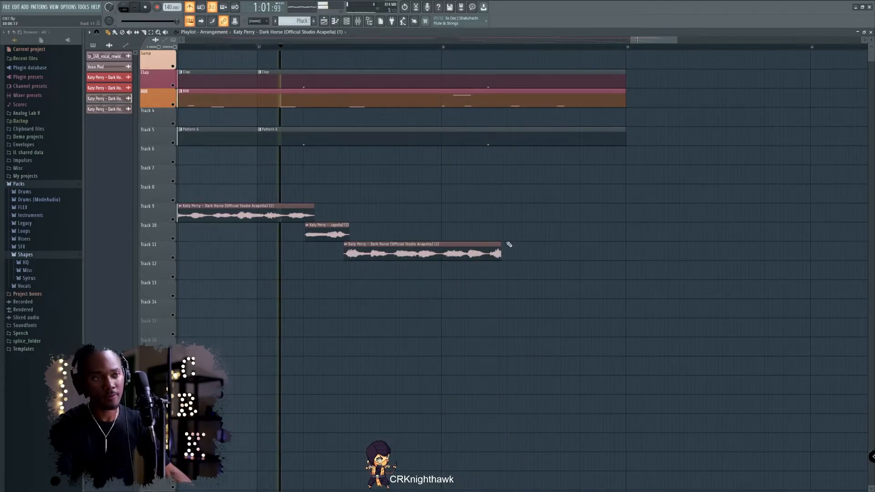
pyautogui.moveTo(501, 245); pyautogui.dragTo(609, 246)
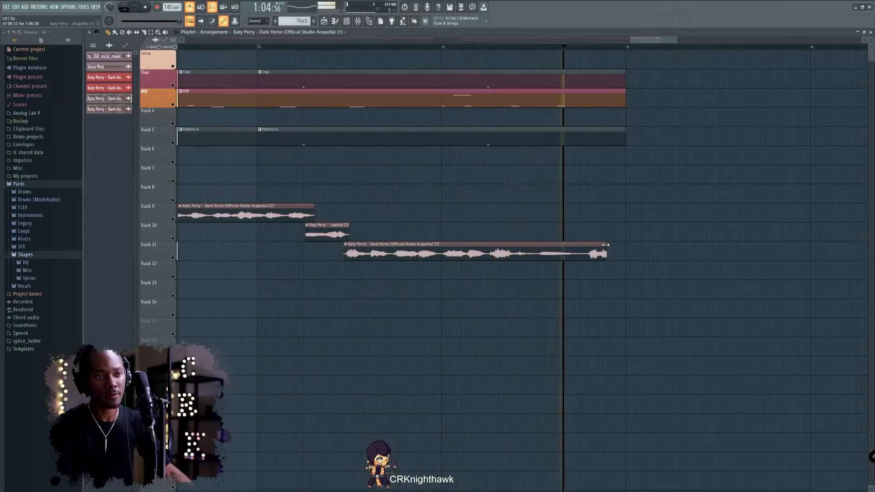
pyautogui.moveTo(606, 245); pyautogui.dragTo(588, 245)
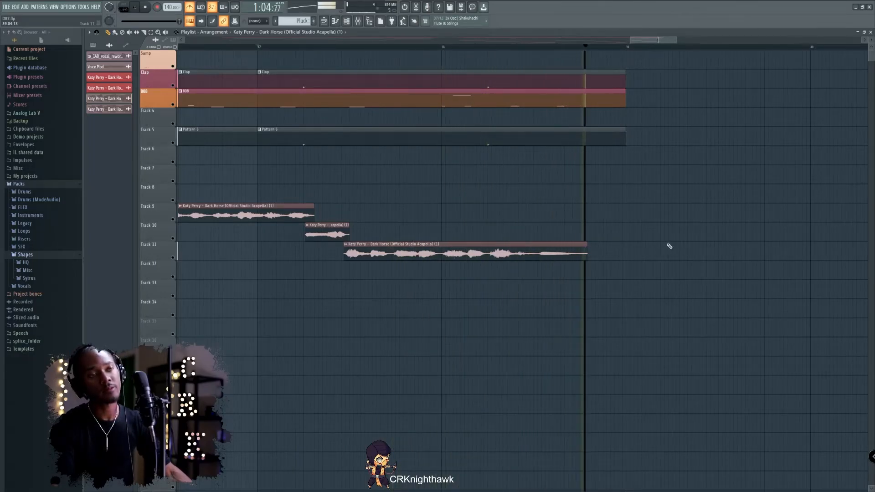
pyautogui.moveTo(629, 40); pyautogui.dragTo(627, 40)
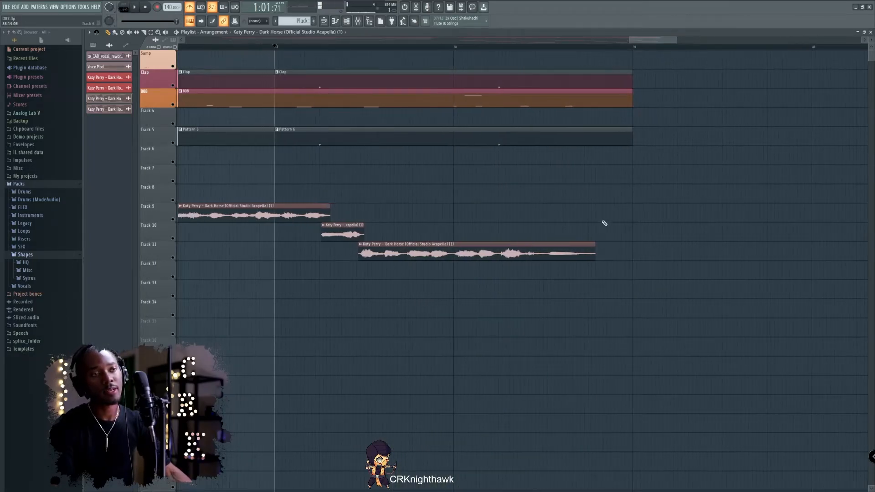
pyautogui.moveTo(631, 41); pyautogui.dragTo(410, 41)
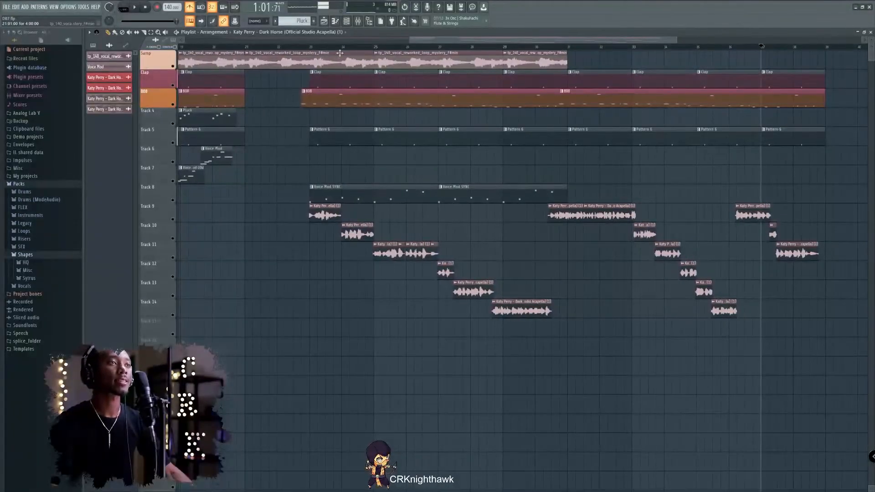
# - Play back the second section from bar 23 to check how the acapella clips sit over the beat
pyautogui.press('space')
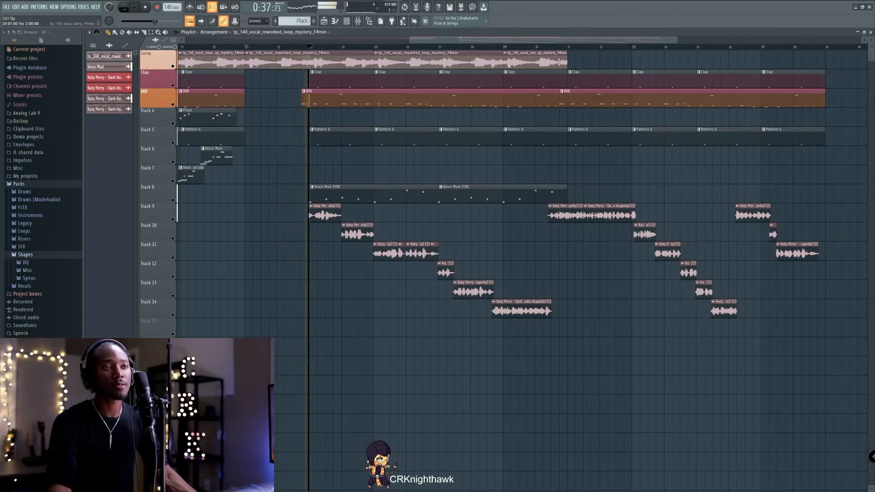
pyautogui.moveTo(676, 41); pyautogui.dragTo(562, 29)
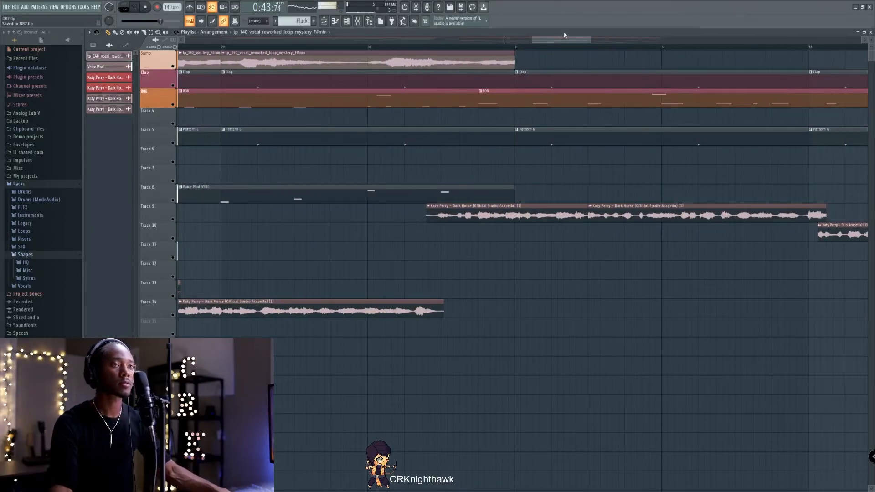
pyautogui.click(97, 36)
pyautogui.click(103, 48)
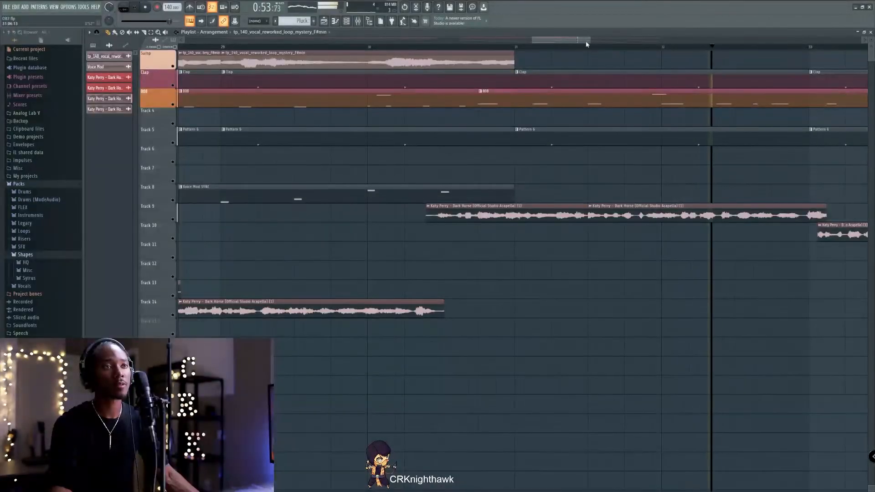
pyautogui.moveTo(591, 38); pyautogui.dragTo(593, 38)
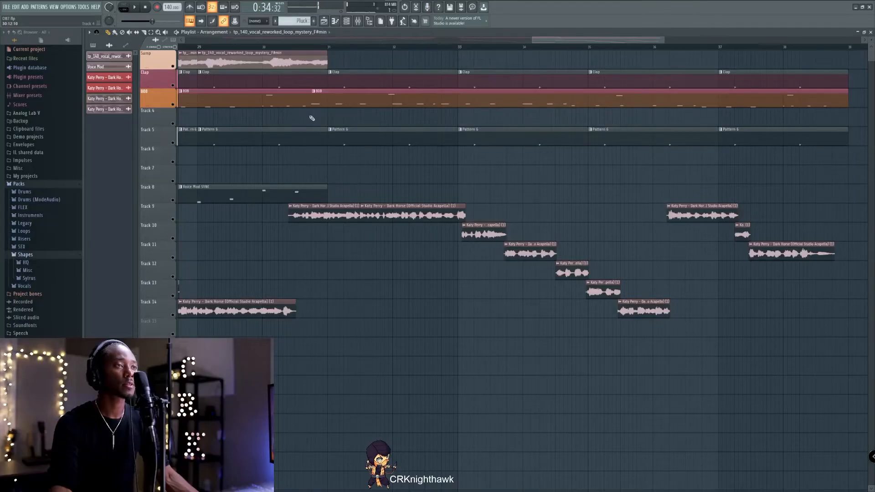
# - Place a copy of the vocal loop on Track 4 at bar 29 and extend its end to bar 33
pyautogui.moveTo(328, 114); pyautogui.dragTo(252, 120)
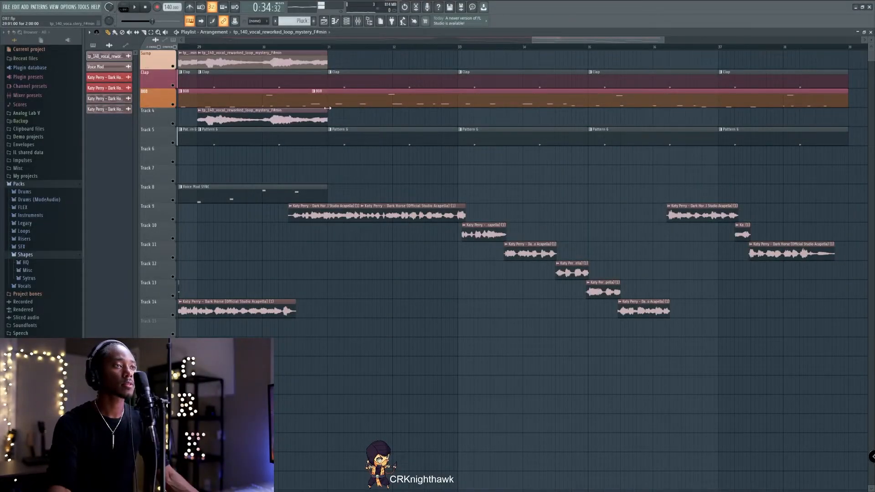
pyautogui.moveTo(329, 107); pyautogui.dragTo(568, 101)
pyautogui.moveTo(724, 97); pyautogui.dragTo(457, 117)
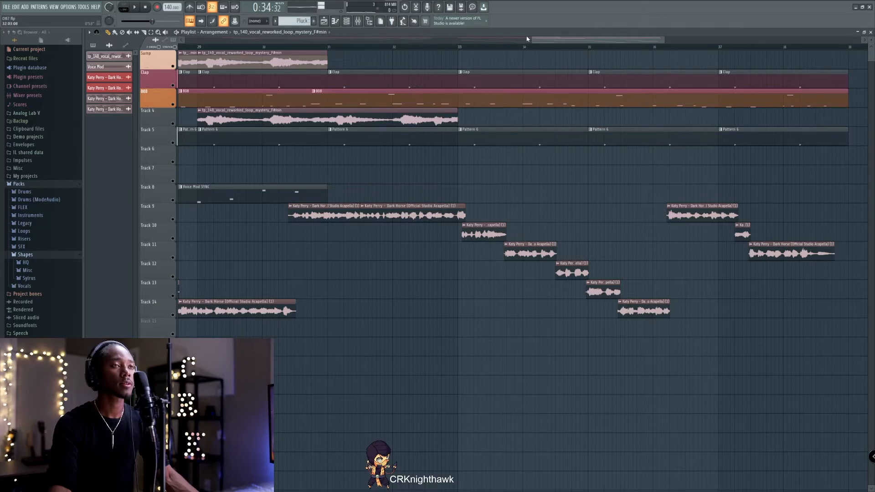
# - Place the four-bar vocal loop on the sample track at bar 33 and delete the copy on Track 4
pyautogui.moveTo(527, 39); pyautogui.dragTo(473, 40)
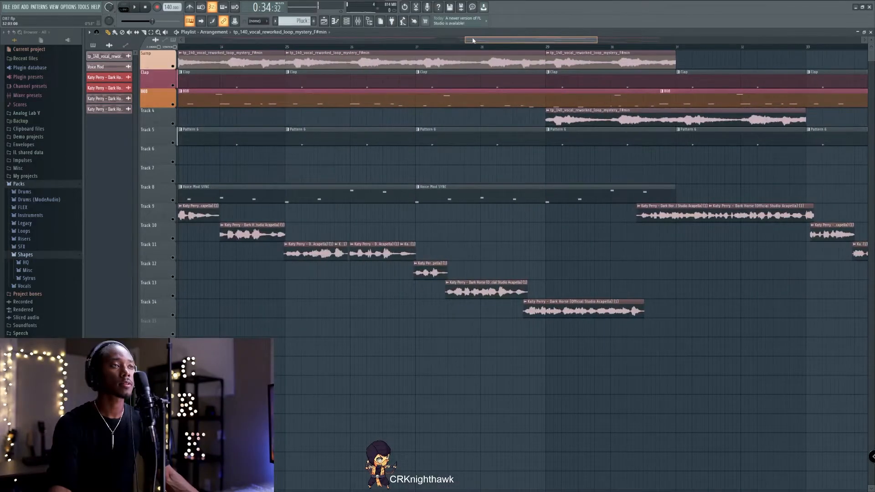
pyautogui.moveTo(500, 39); pyautogui.dragTo(540, 40)
pyautogui.click(595, 57)
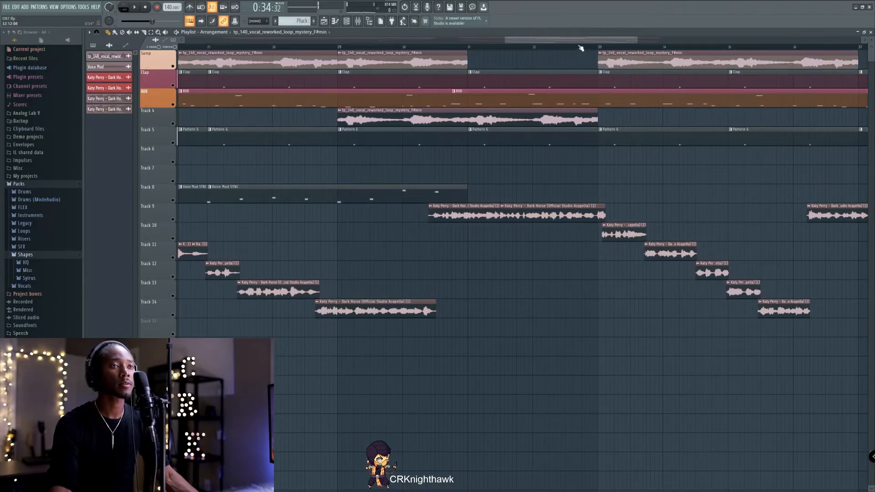
pyautogui.rightClick(575, 126)
# - Trim the start of the bar 33 vocal loop to slightly past the middle of bar 34, keeping its end at bar 37, during playback
pyautogui.moveTo(586, 39); pyautogui.dragTo(619, 37)
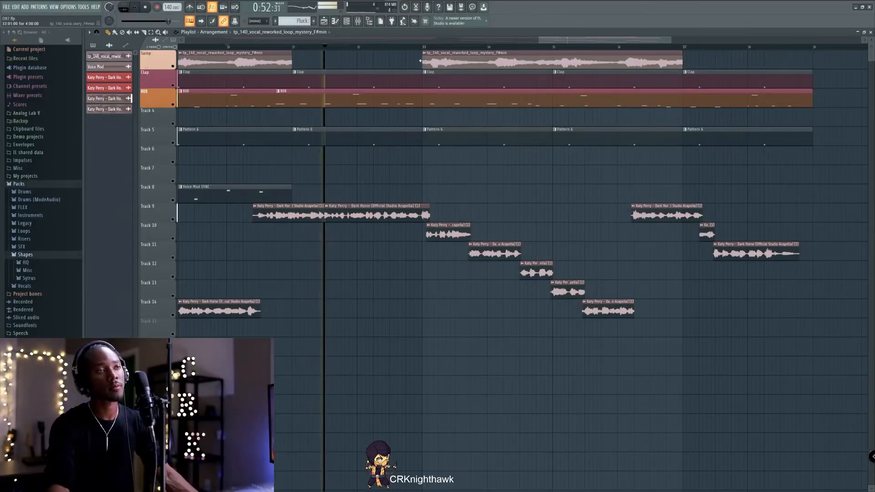
pyautogui.moveTo(423, 58); pyautogui.dragTo(553, 62)
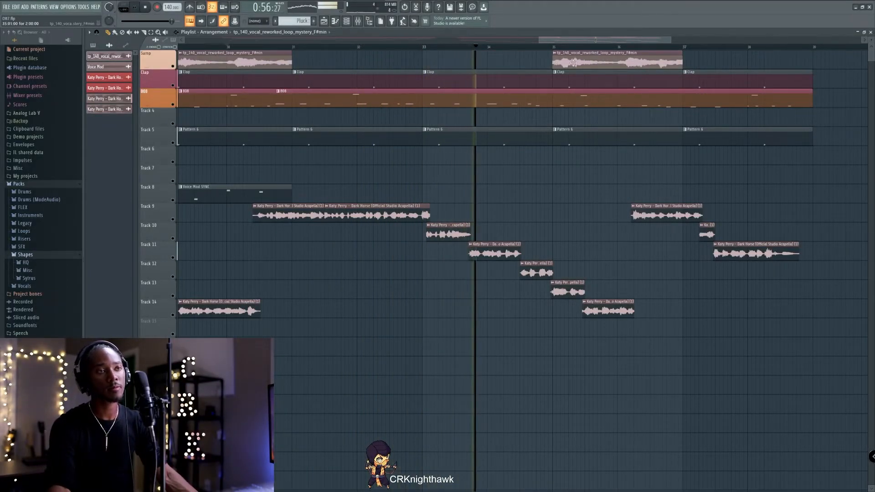
pyautogui.press('space')
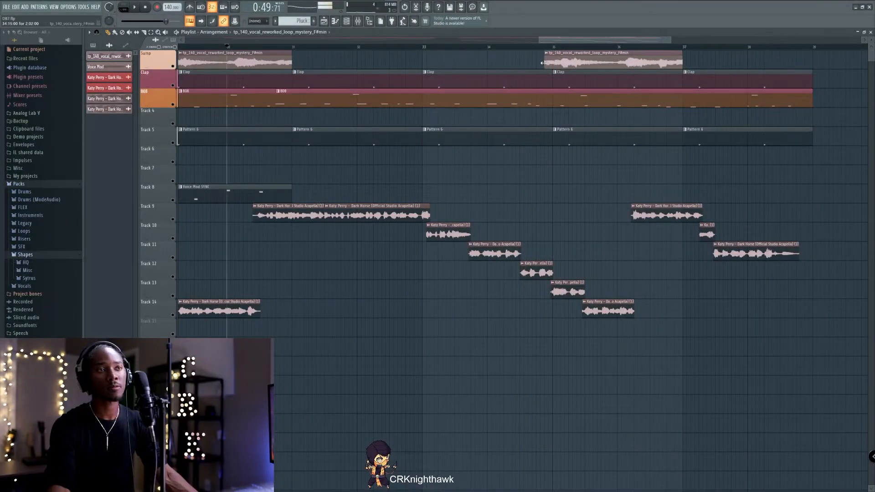
pyautogui.click(492, 47)
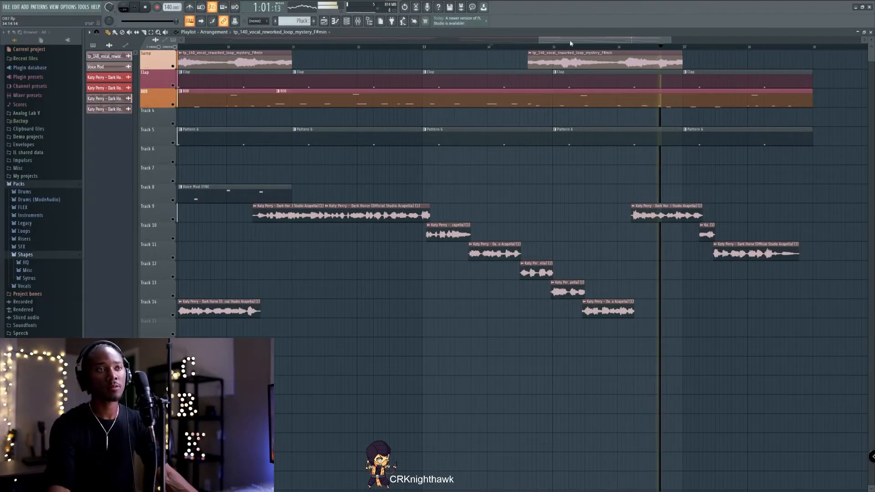
# - Fill the sample track from bar 37 with a two-bar copy of the bar 29 vocal loop, replacing the trimmed copy placed there
pyautogui.click(687, 65)
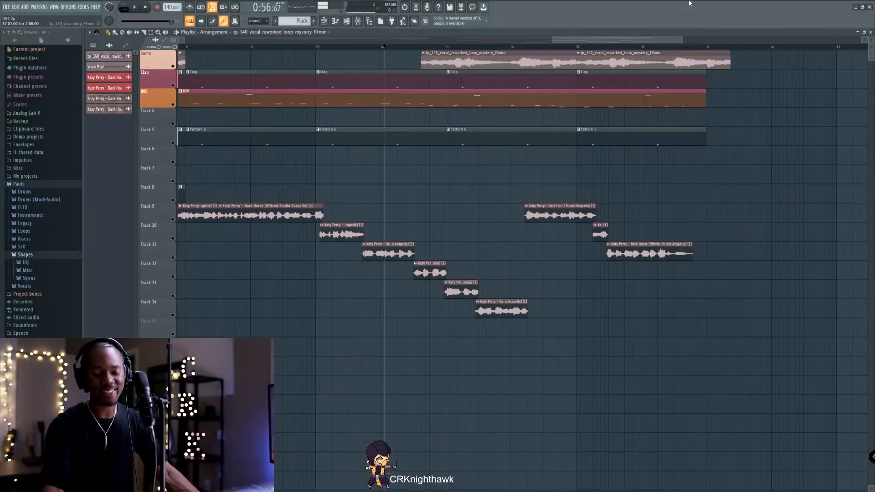
pyautogui.rightClick(585, 59)
pyautogui.press('space')
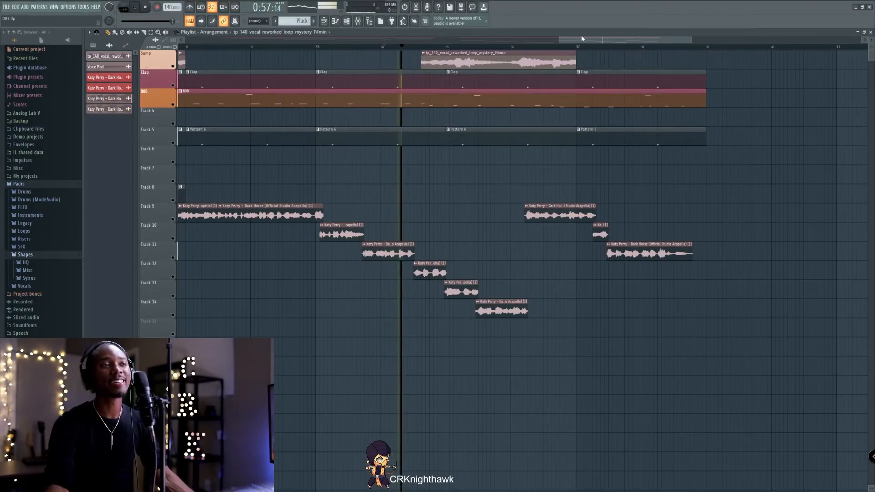
pyautogui.moveTo(582, 38); pyautogui.dragTo(527, 42)
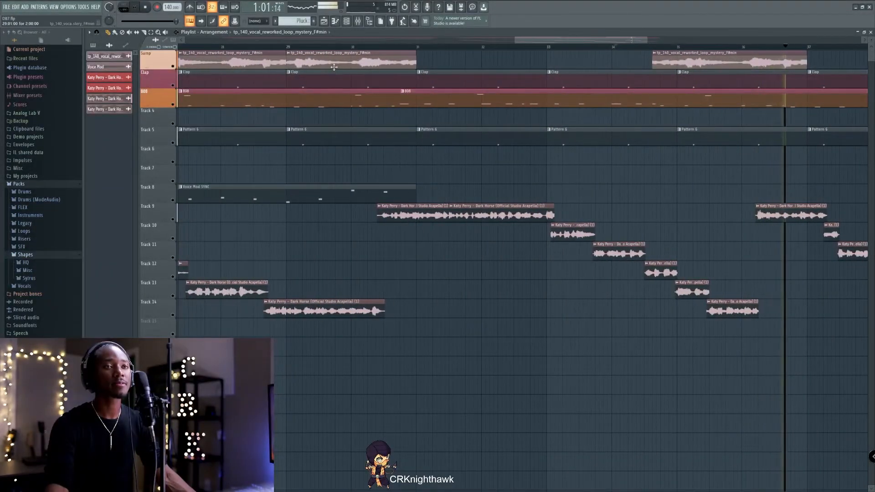
pyautogui.press('space')
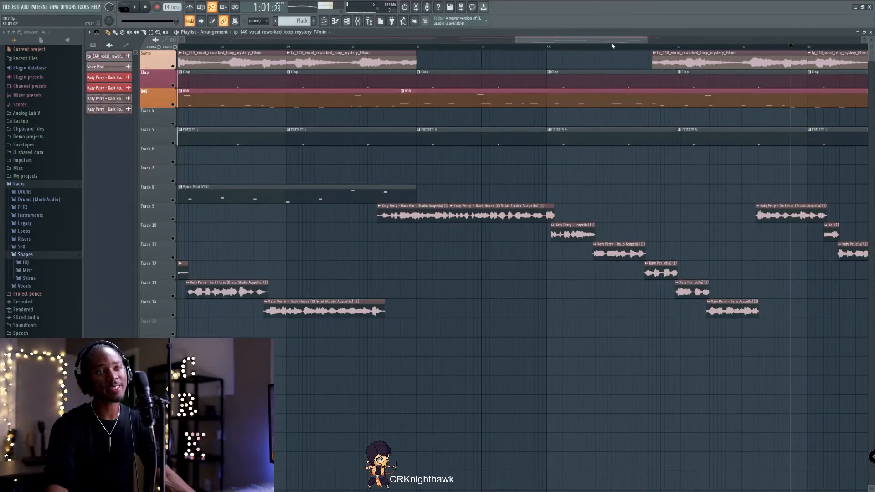
# - Replay the second section with the reworked vocal loops and review the whole arrangement from its start
pyautogui.moveTo(610, 41); pyautogui.dragTo(598, 42)
pyautogui.moveTo(500, 40); pyautogui.dragTo(417, 52)
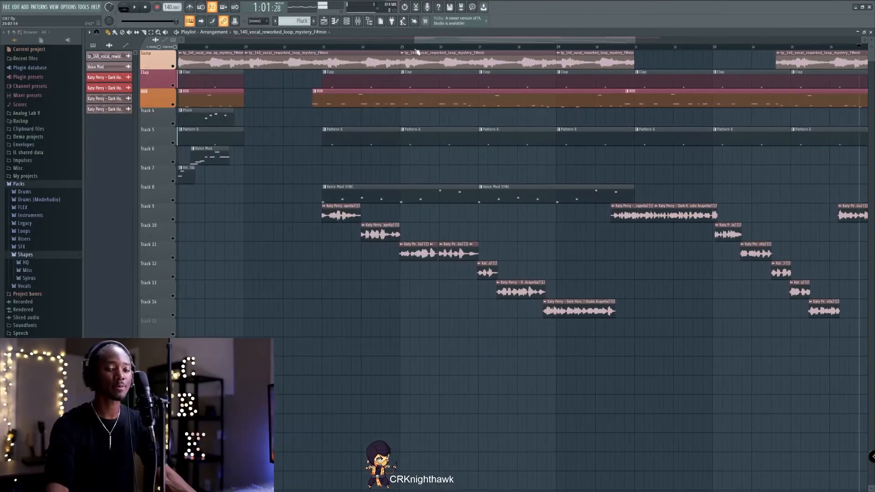
pyautogui.press('space')
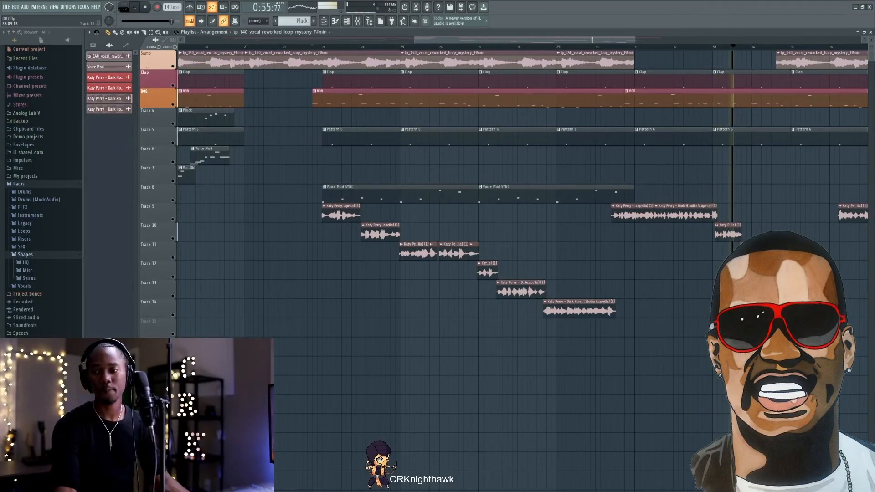
pyautogui.moveTo(550, 42); pyautogui.dragTo(641, 45)
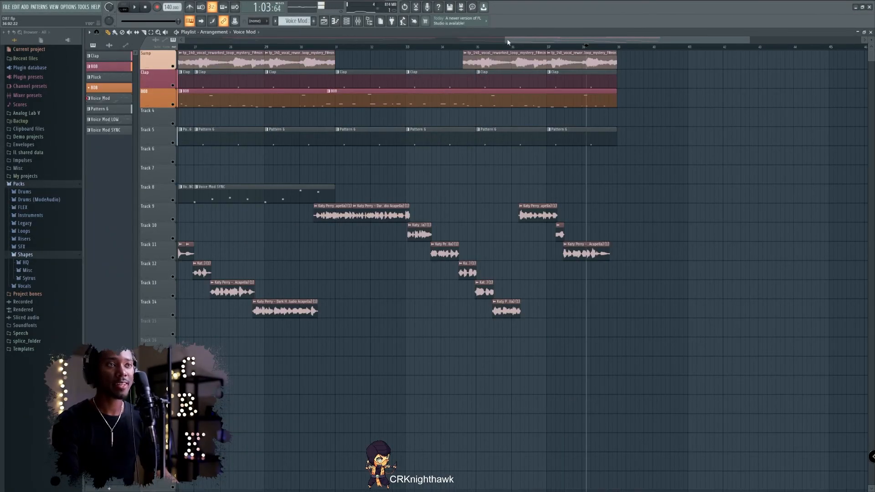
pyautogui.moveTo(506, 40); pyautogui.dragTo(185, 40)
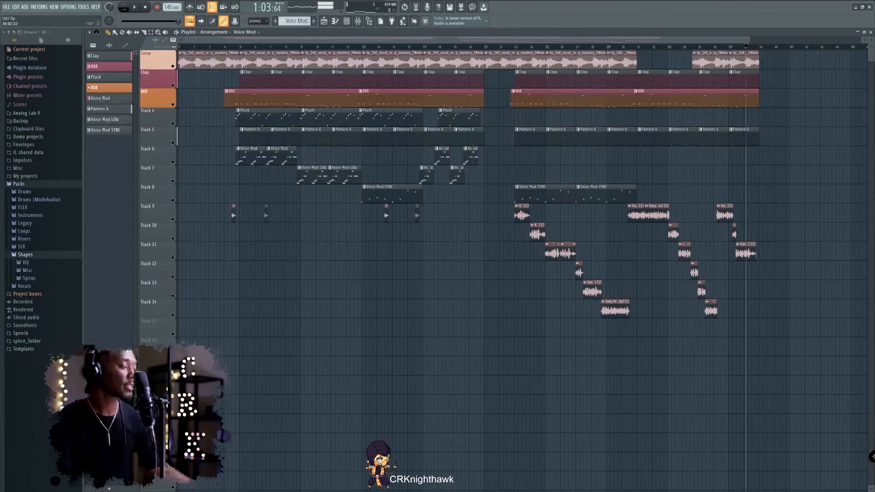